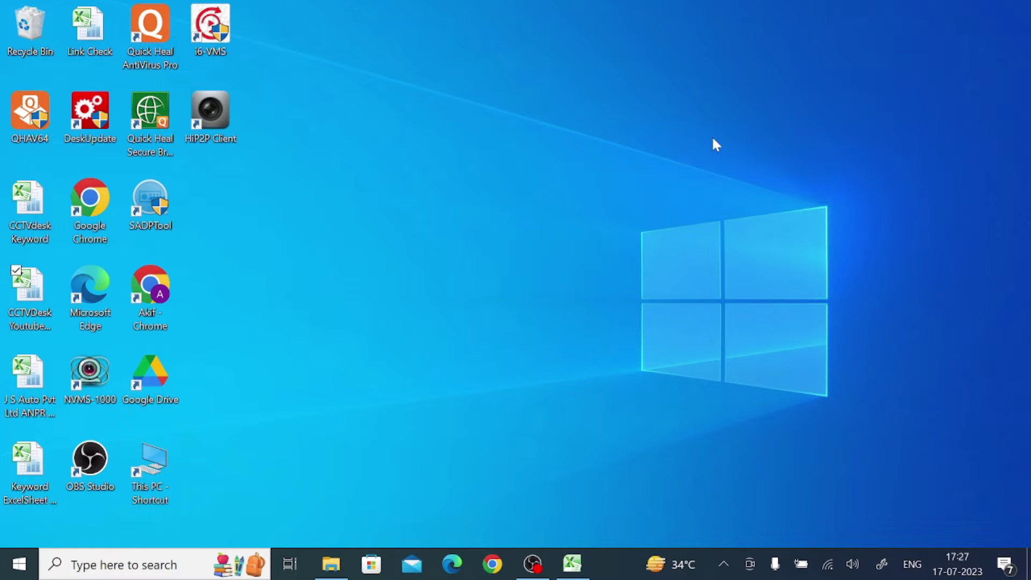
Step: Search Google in Chrome for 'zosi cloud for pc' and open the CCTV DESK ZOSI Cloud For PC result
click(497, 563)
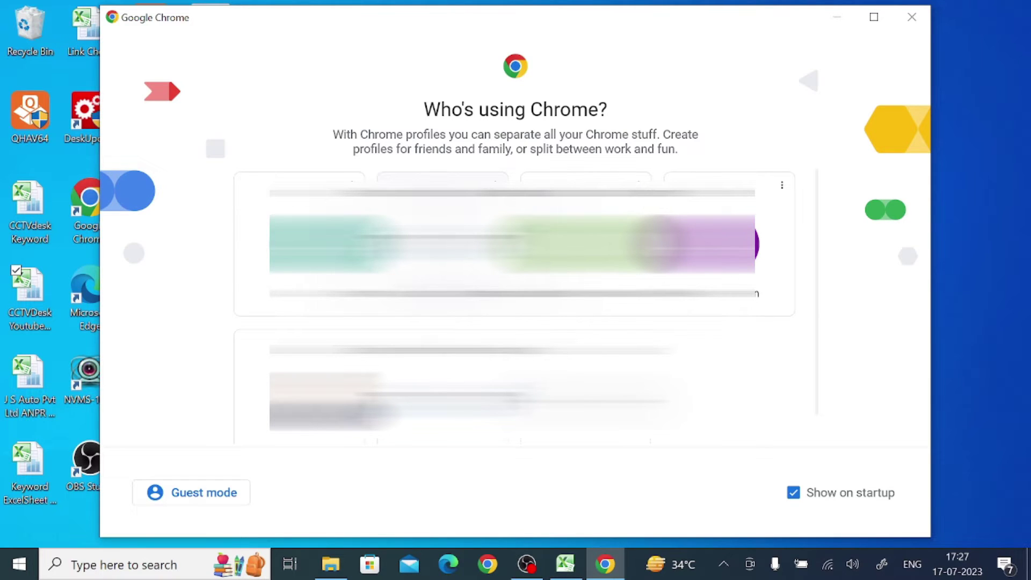
click(668, 248)
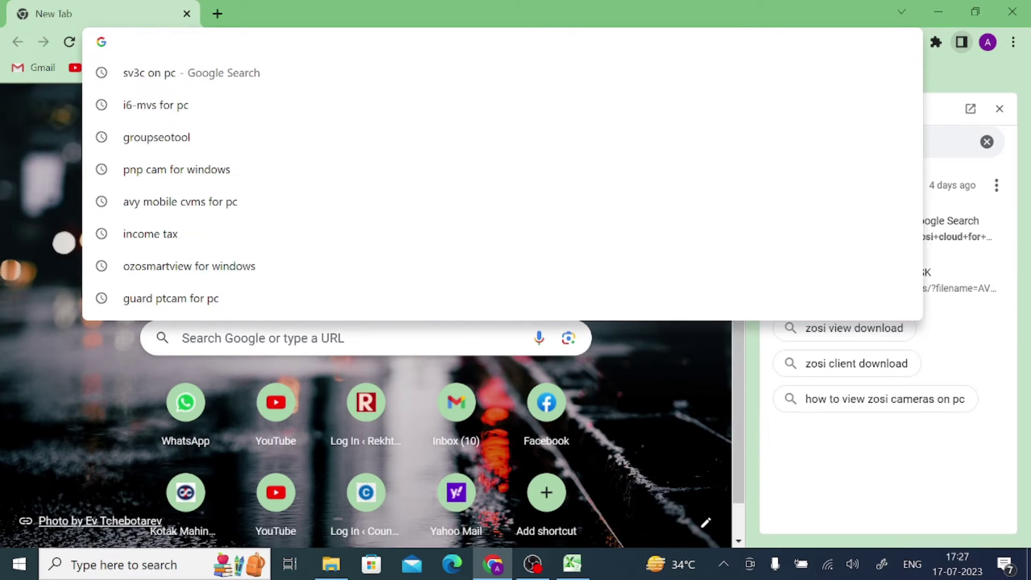
text(zosi c)
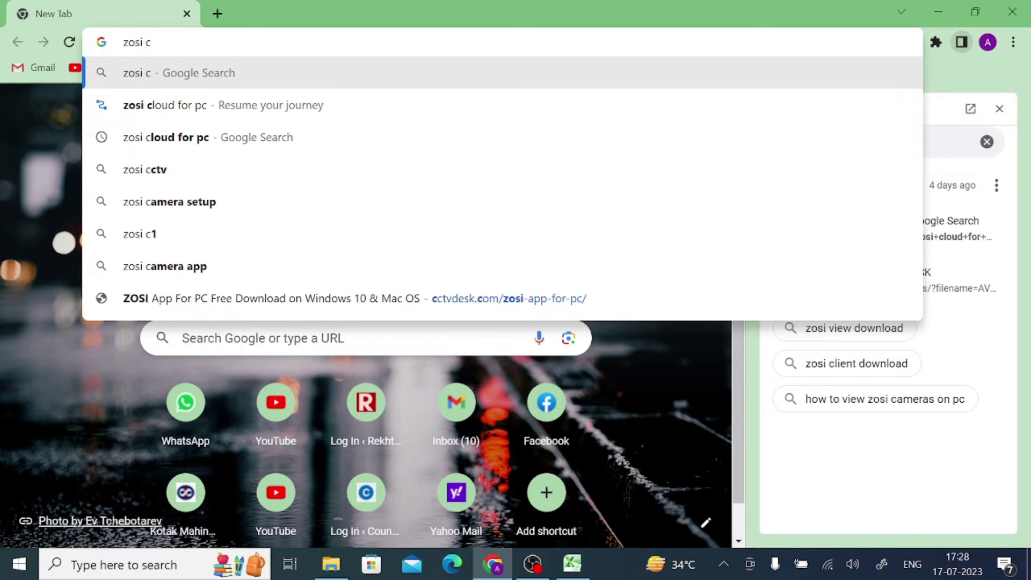
text(lou)
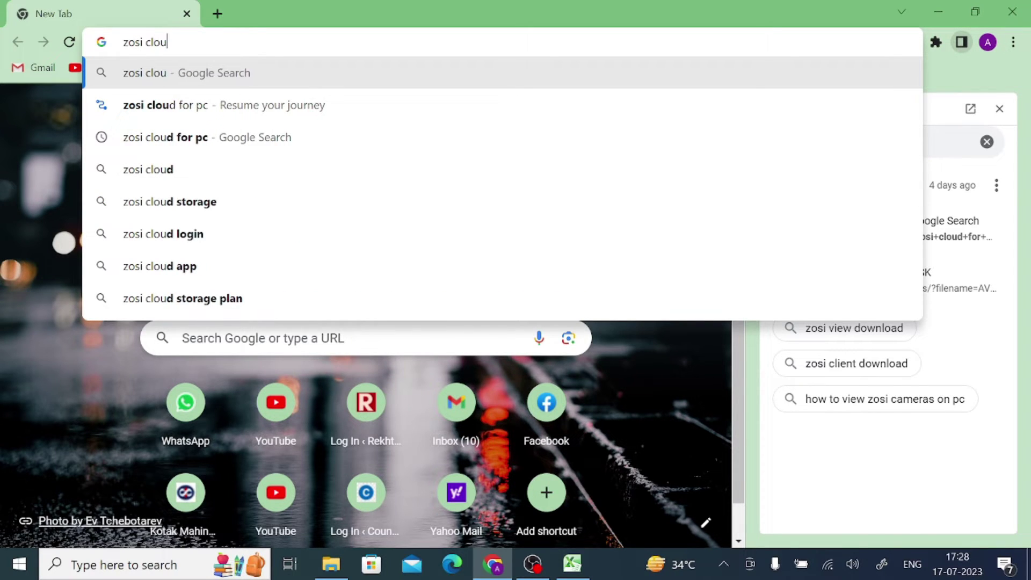
text(d for pc)
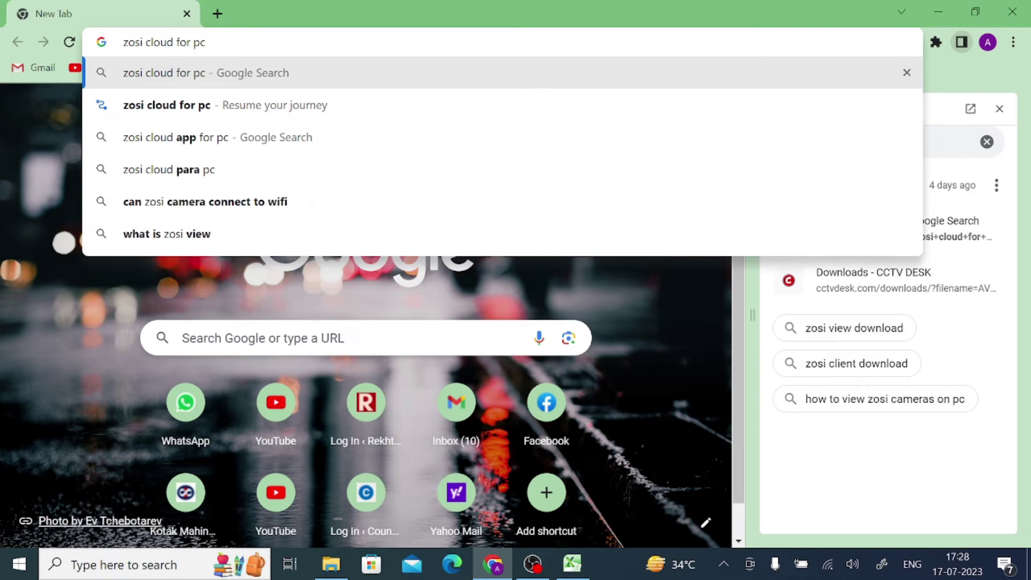
key(Return)
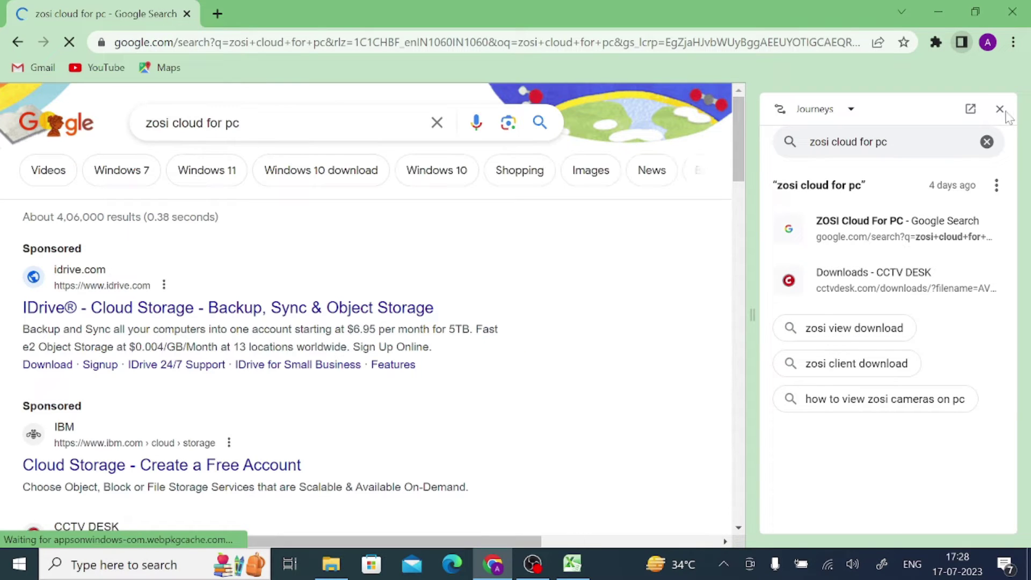
click(999, 109)
scroll(231, 245, down, 5)
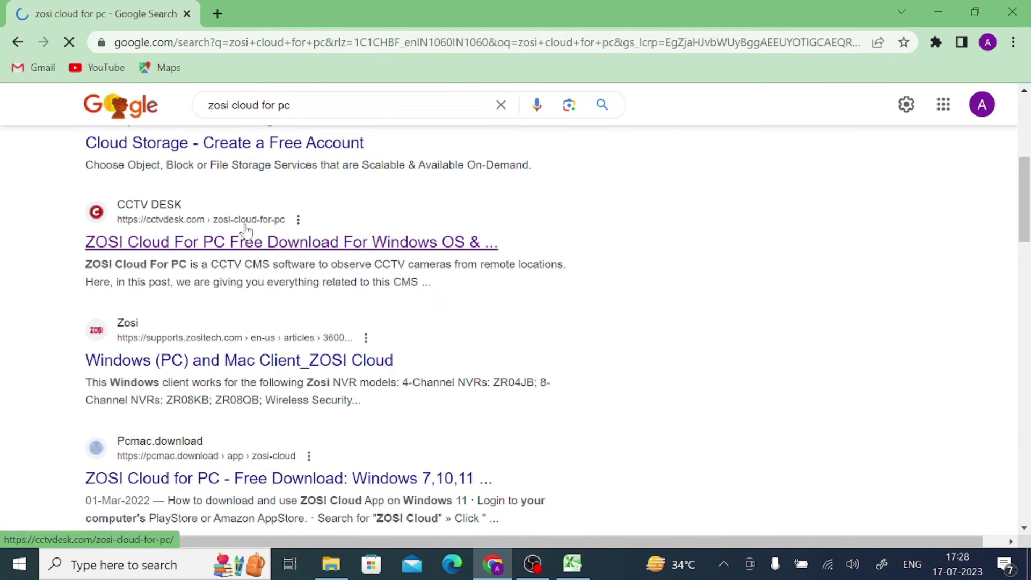
click(278, 245)
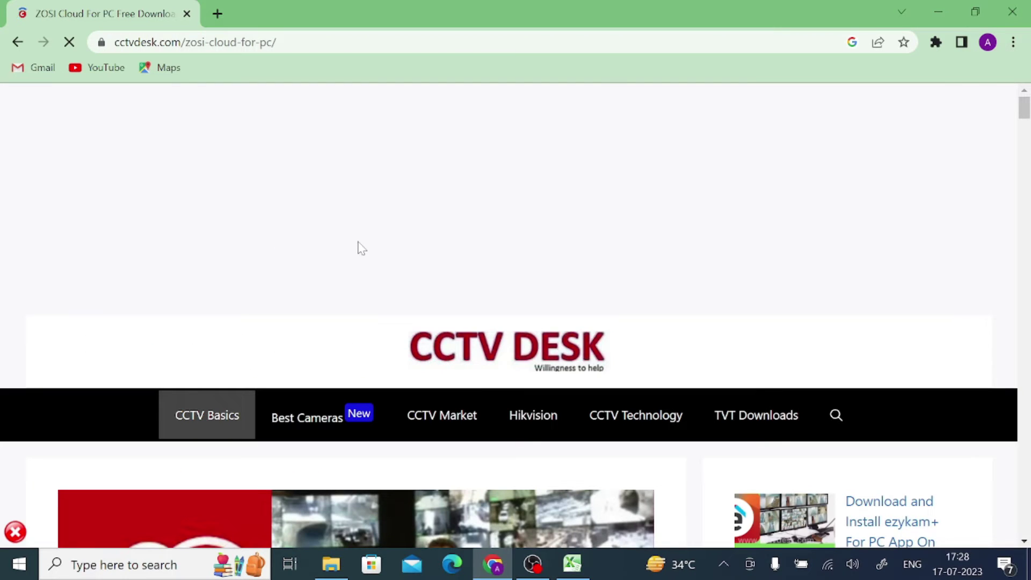
Step: Follow the 'ZOSI Cloud For PC Windows' link and request the AVSS.1.7.5.3.zip download
scroll(363, 248, down, 12)
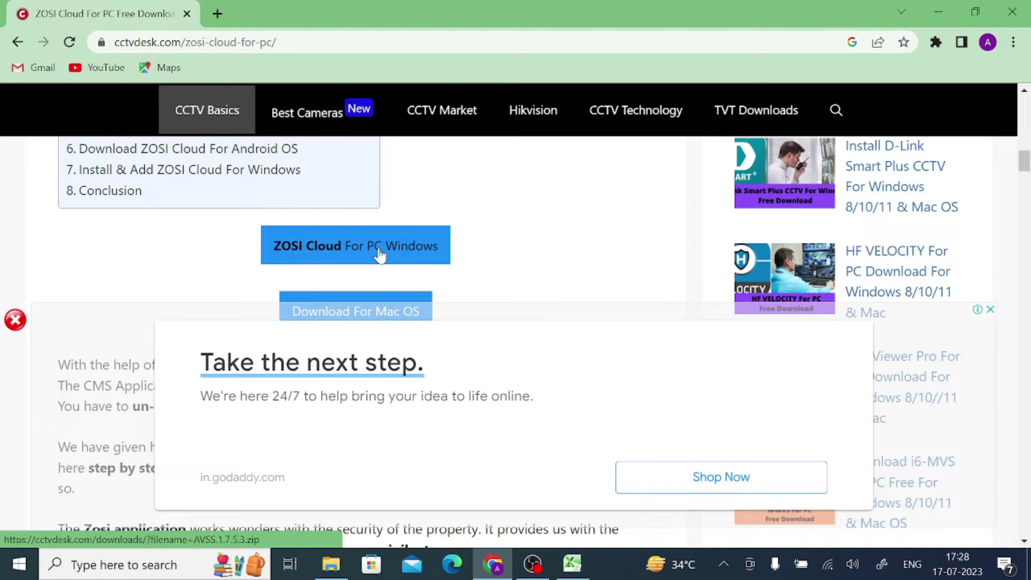
click(379, 254)
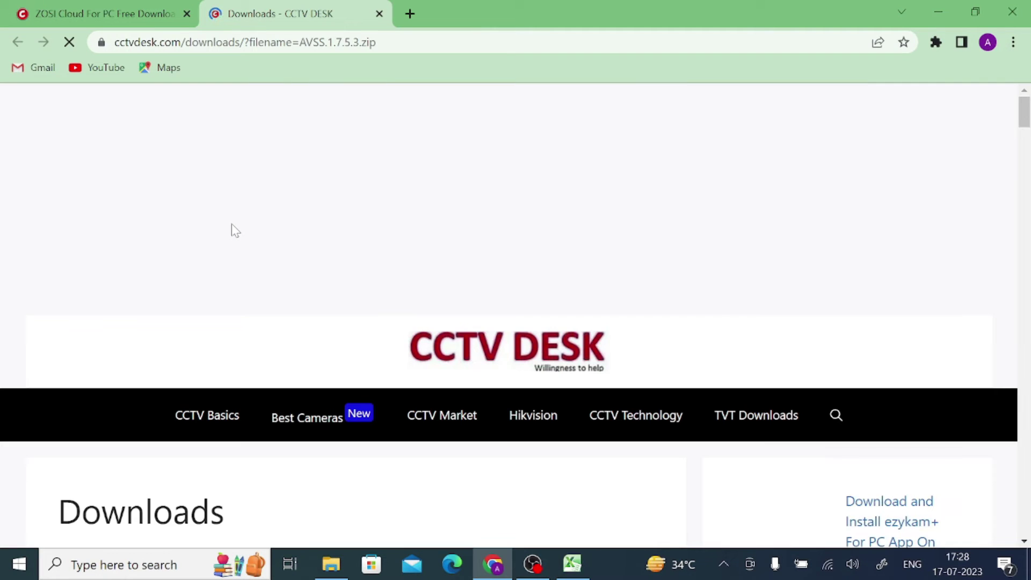
scroll(232, 224, down, 5)
scroll(234, 230, down, 1)
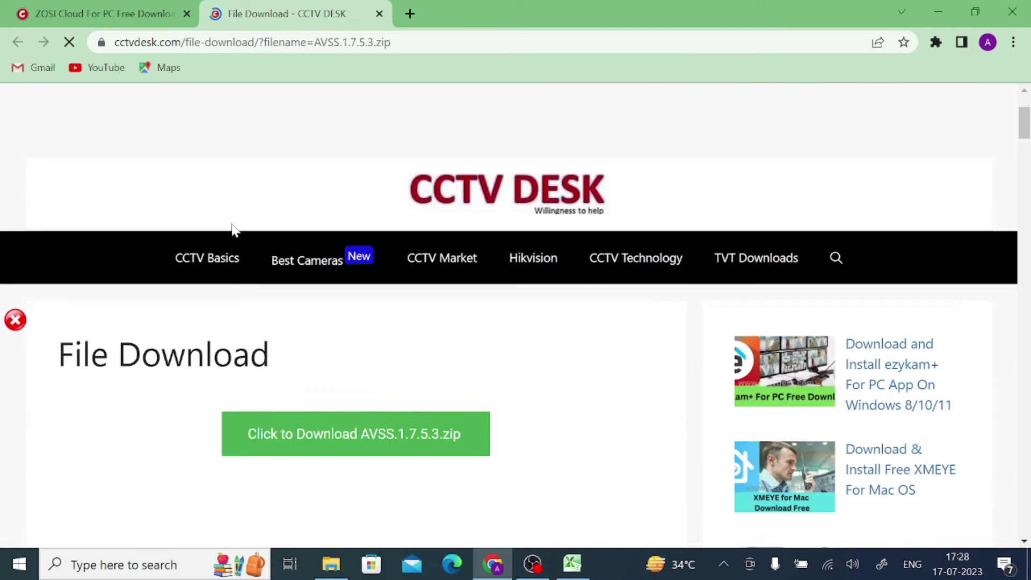
scroll(234, 230, down, 5)
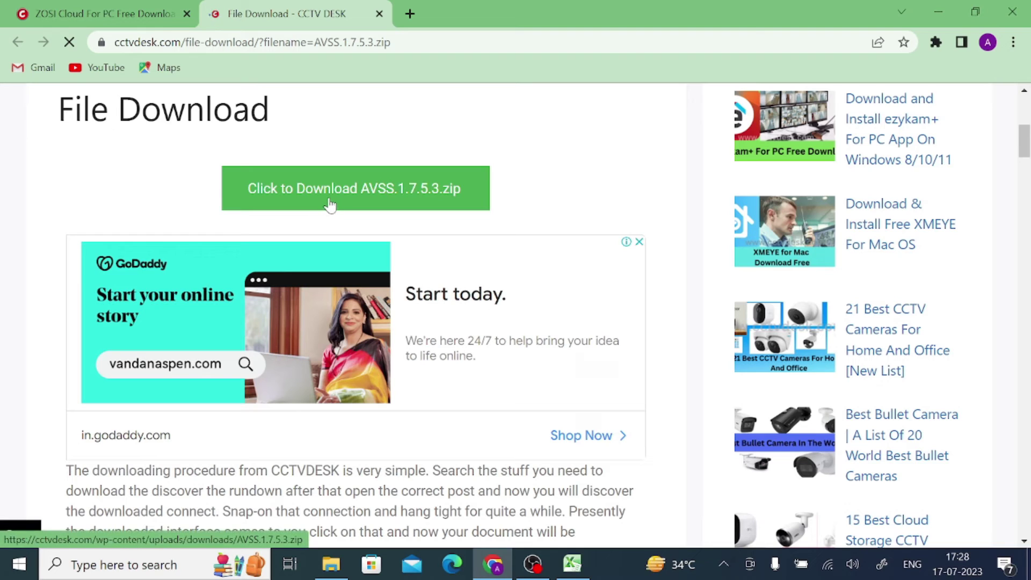
click(330, 204)
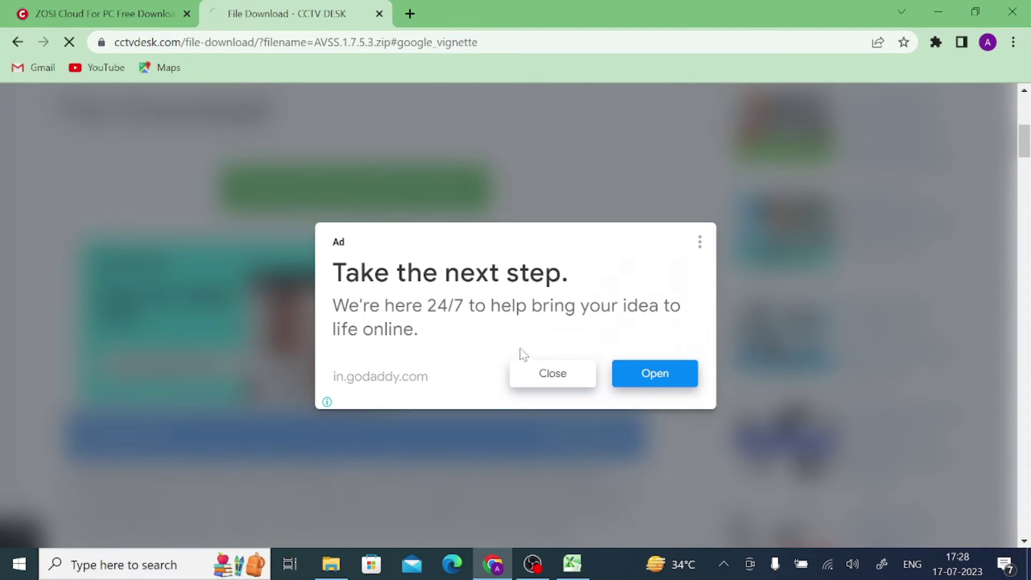
Step: Close the pop-up ad, let AVSS.1.7.5.3.zip finish downloading, and bring up its download options
click(539, 382)
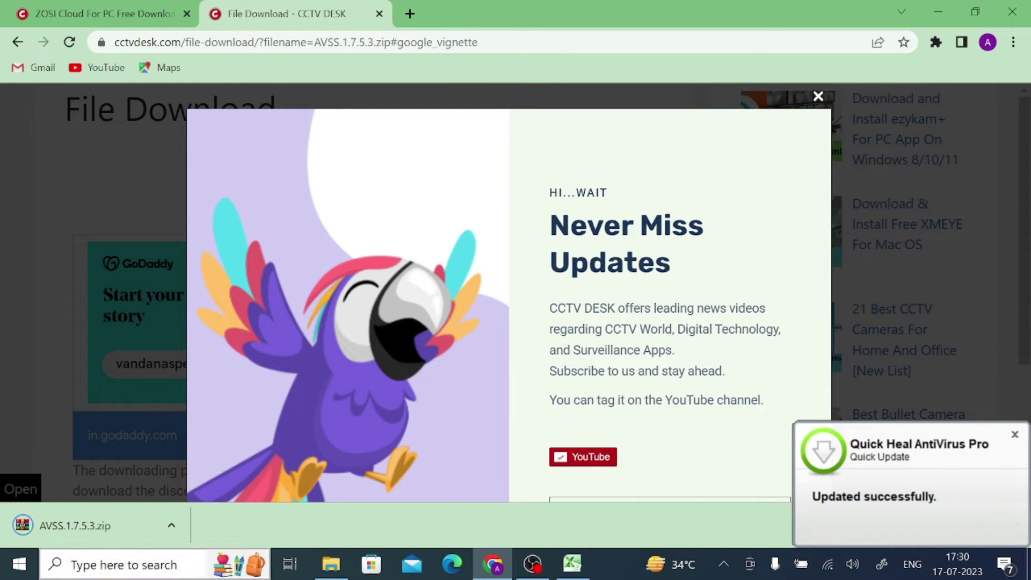
click(134, 526)
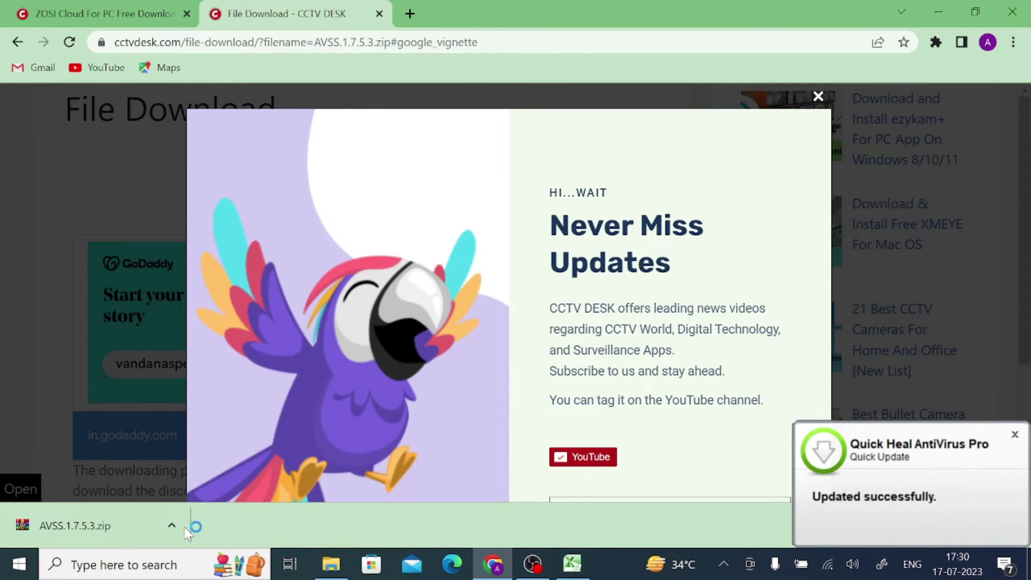
click(172, 526)
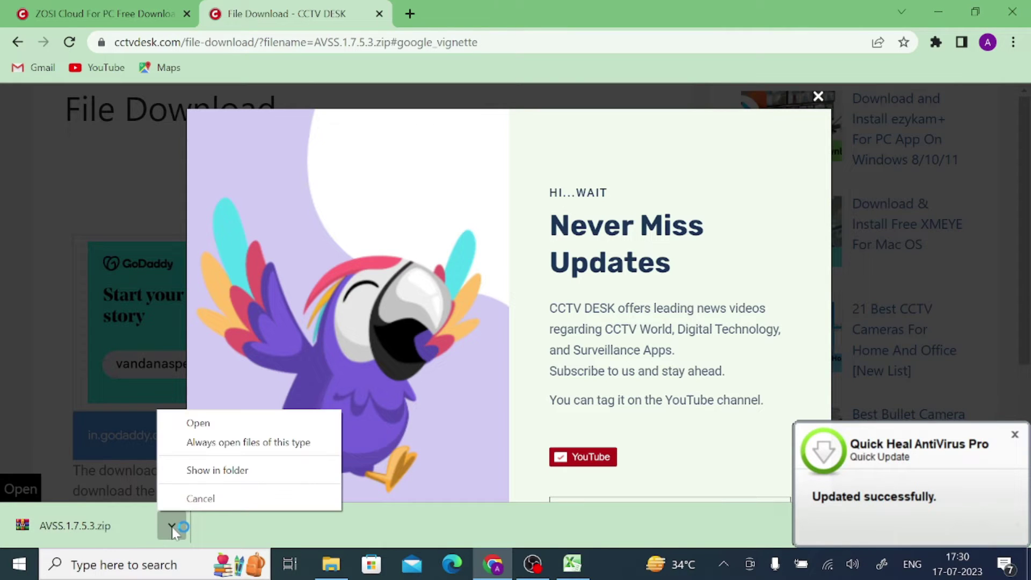
Step: Show AVSS.1.7.5.3.zip in its folder and extract it to AVSS.1.7.5.3\
click(216, 475)
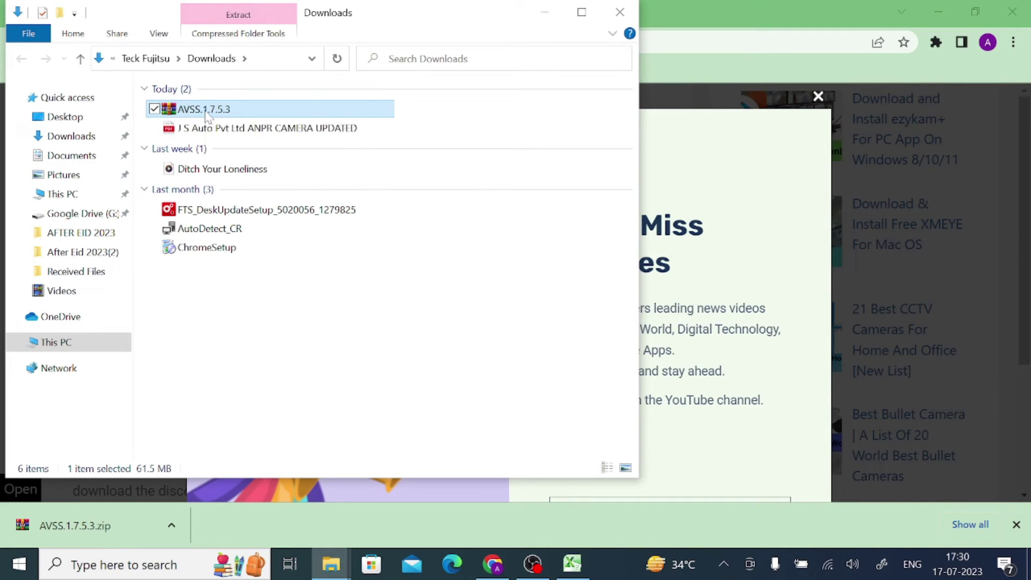
right_click(207, 115)
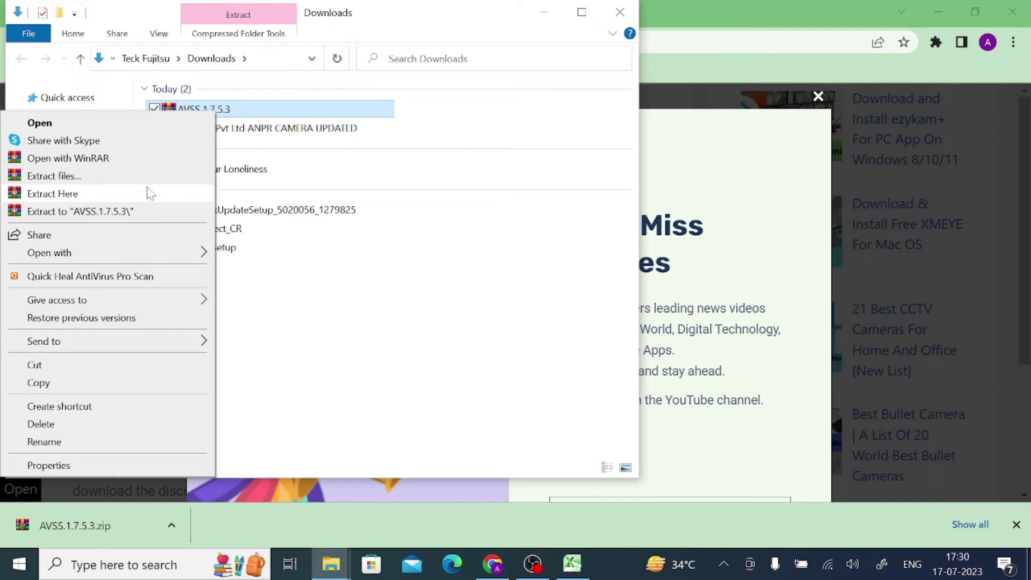
click(81, 210)
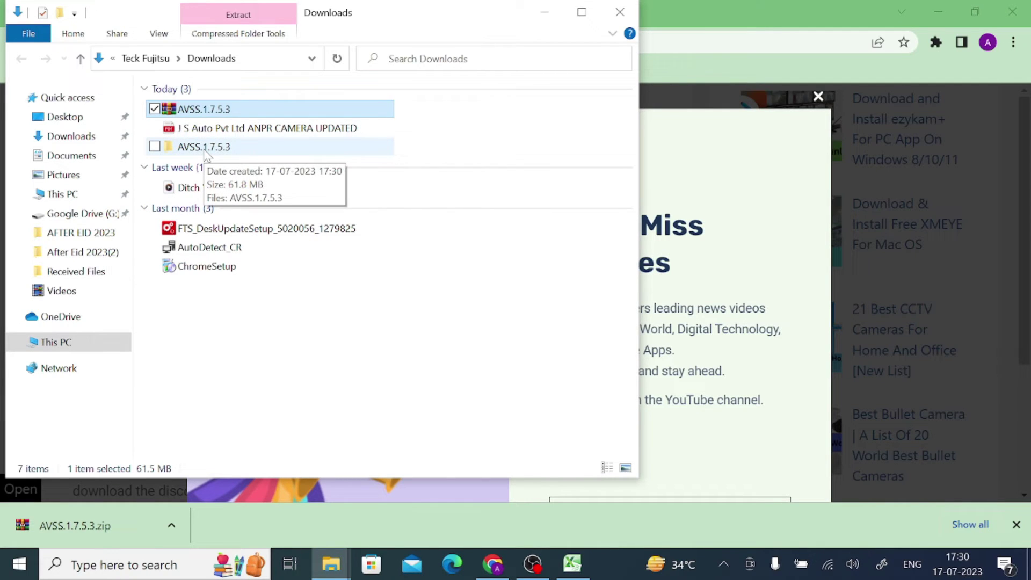
Step: Run the AVSS.1.7.5.3 installer from the extracted folder as administrator
double_click(206, 152)
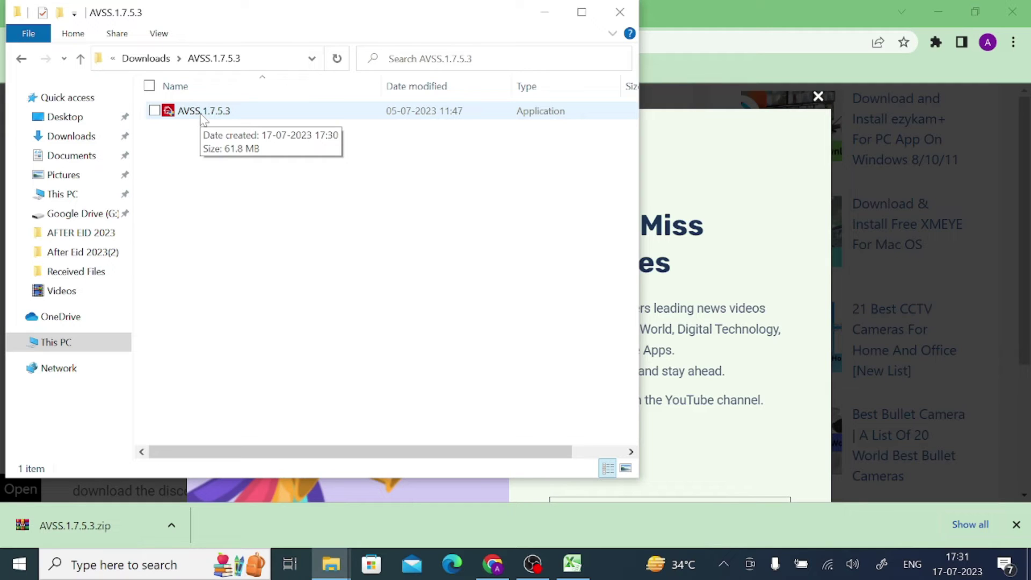
click(203, 113)
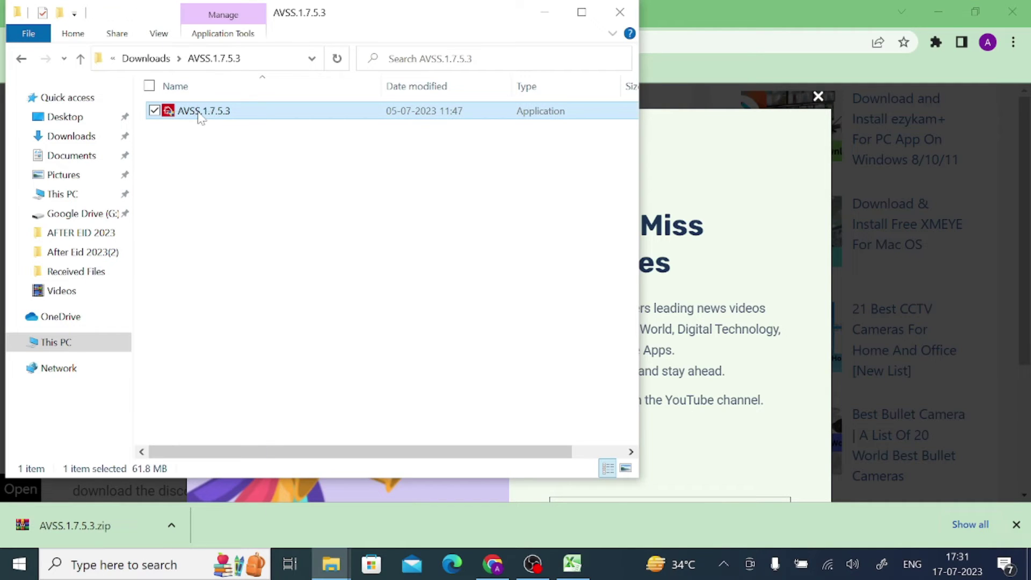
right_click(200, 111)
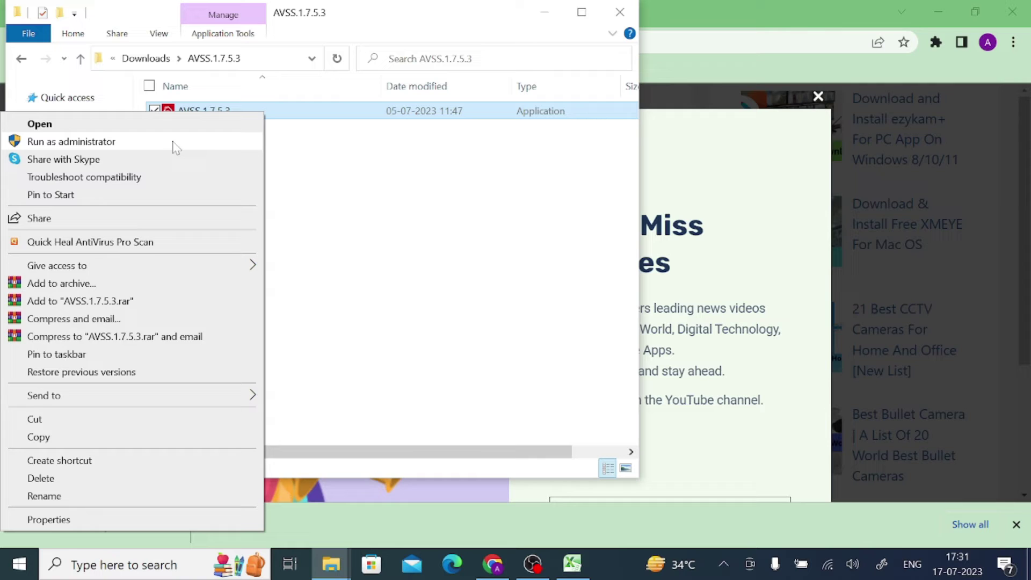
click(176, 143)
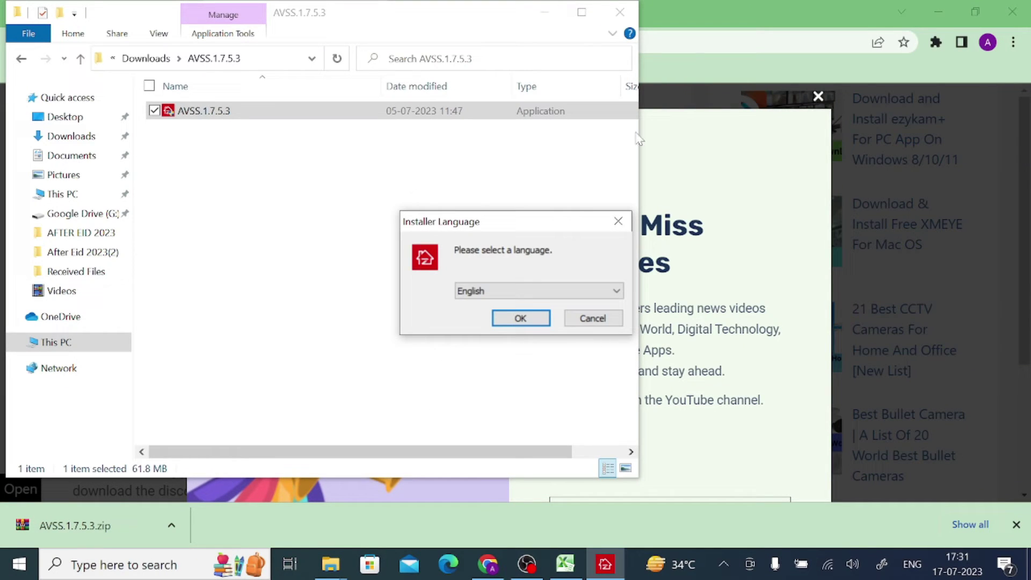
Step: Install AVSS 1.7.5.3 in English to the default C:\Program Files (x86)\AVSS and launch it
click(529, 320)
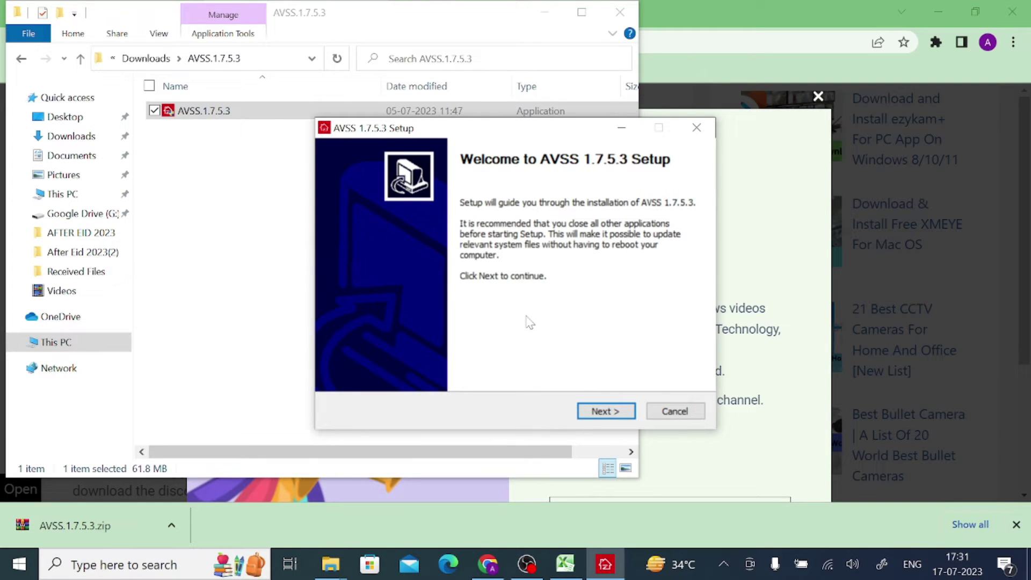
click(594, 417)
click(604, 414)
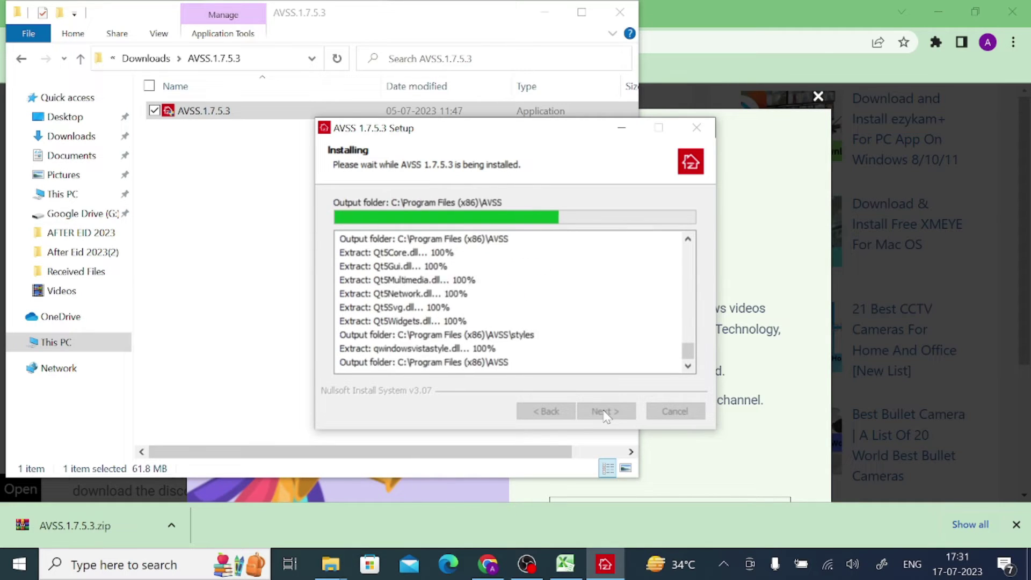
click(606, 411)
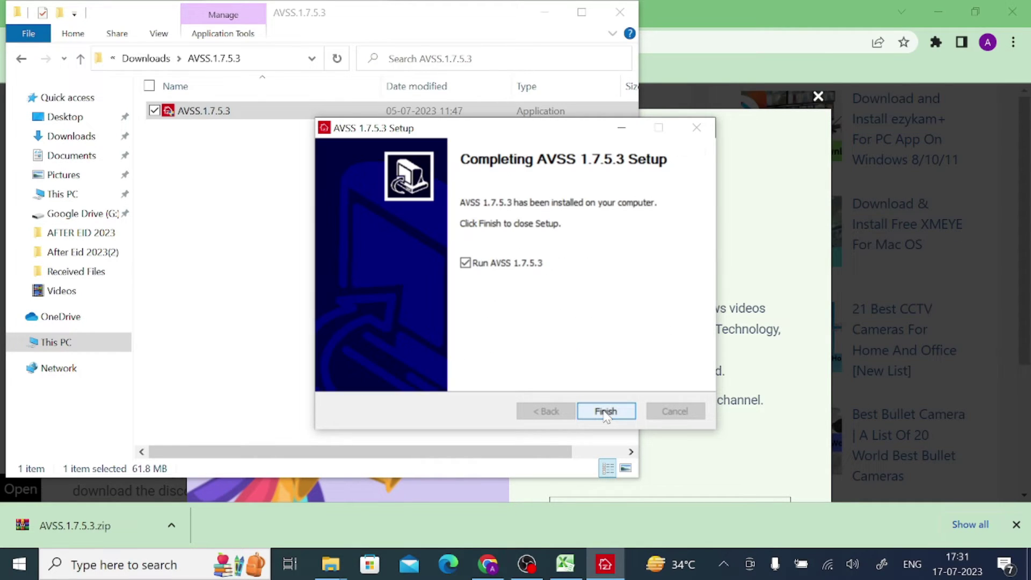
click(605, 412)
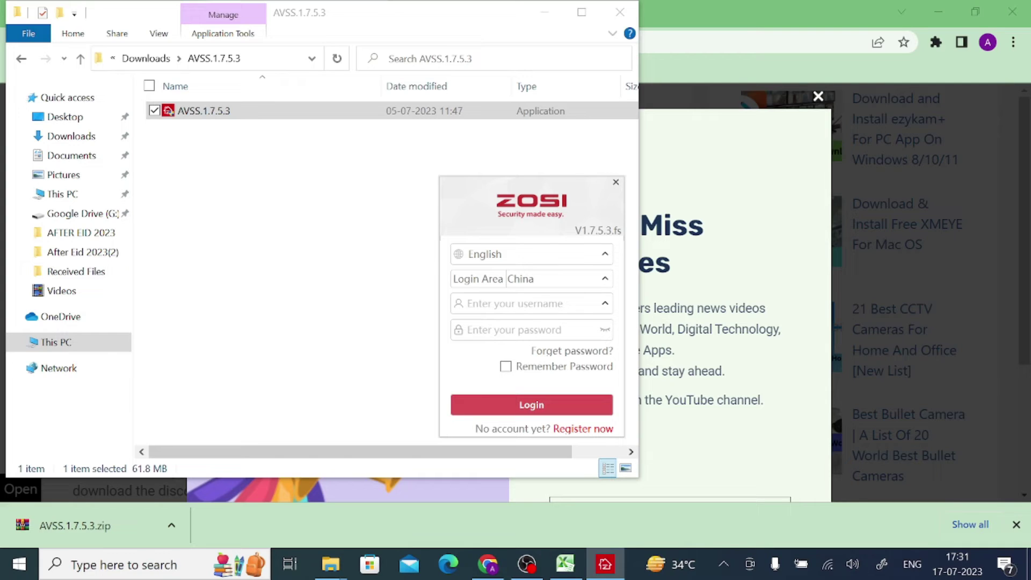
Step: Try logging in with a test username and password, which returns '[111]:Error password'
text(ad)
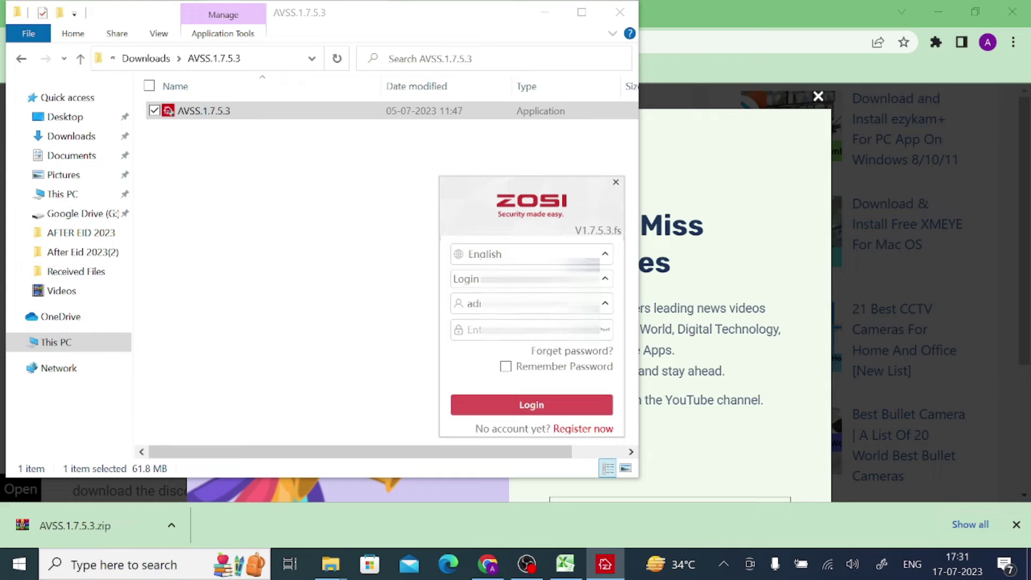
key(Tab)
key(Tab)
click(515, 412)
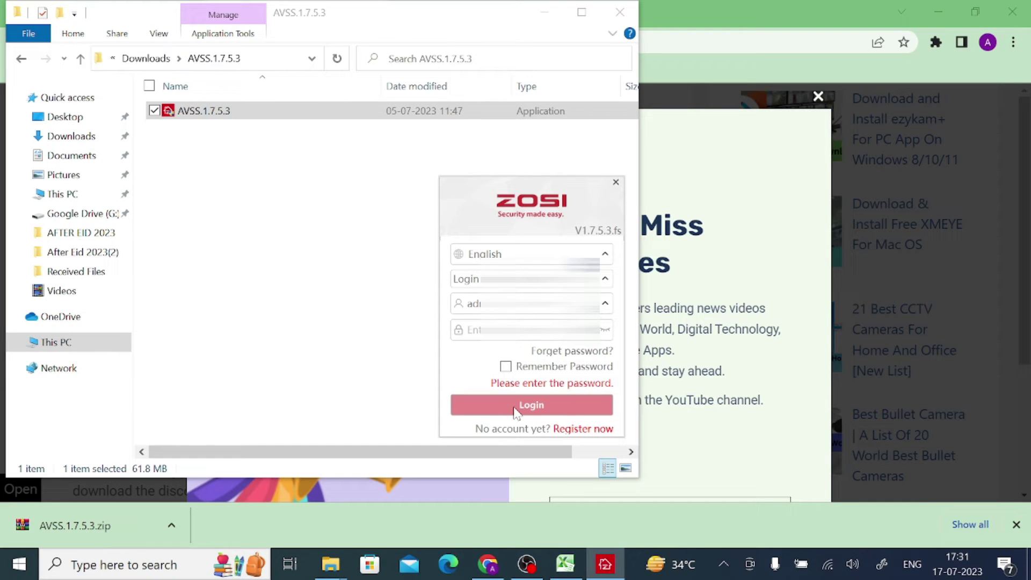
click(526, 330)
text(a)
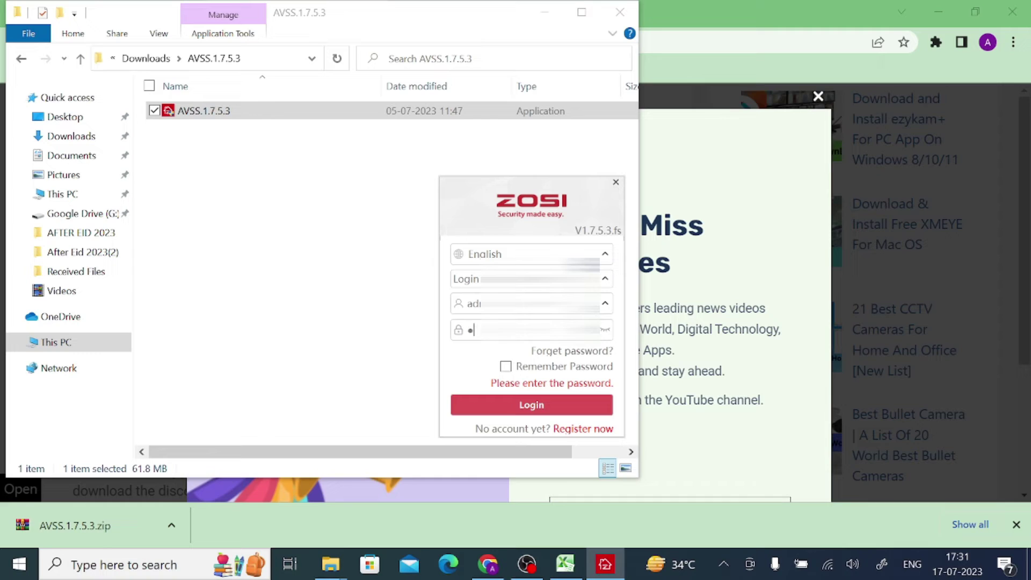
text(d)
click(507, 406)
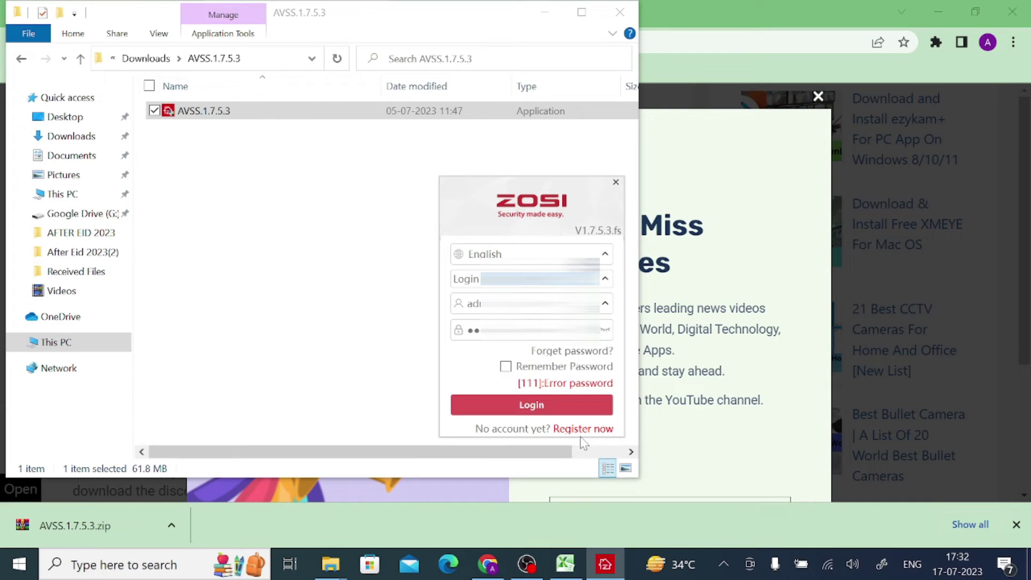
Step: Start registration with Area India and the Gmail account, and request an auth code
click(579, 429)
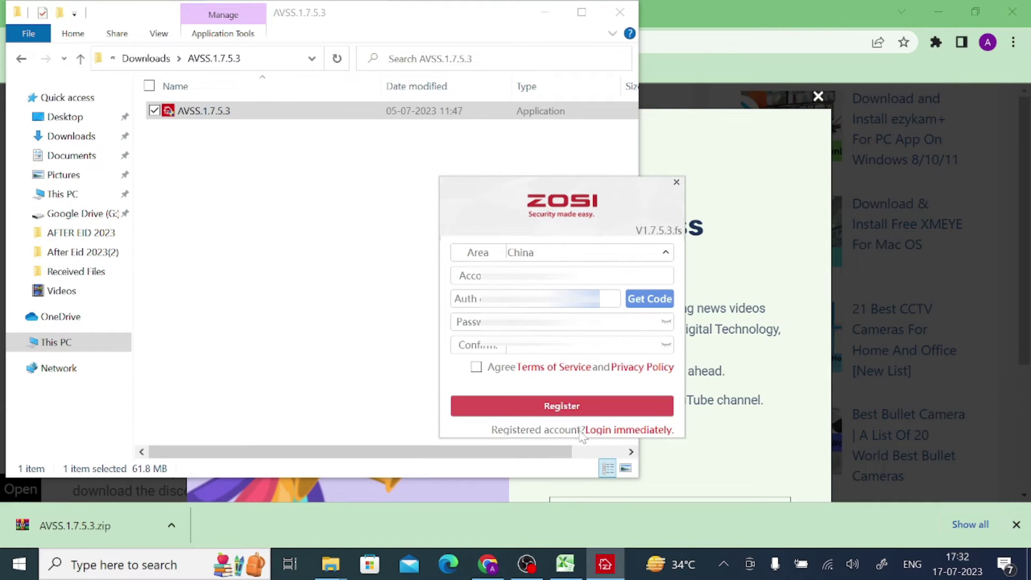
key(BackSpace)
key(BackSpace)
key(BackSpace)
key(BackSpace)
key(BackSpace)
text(India)
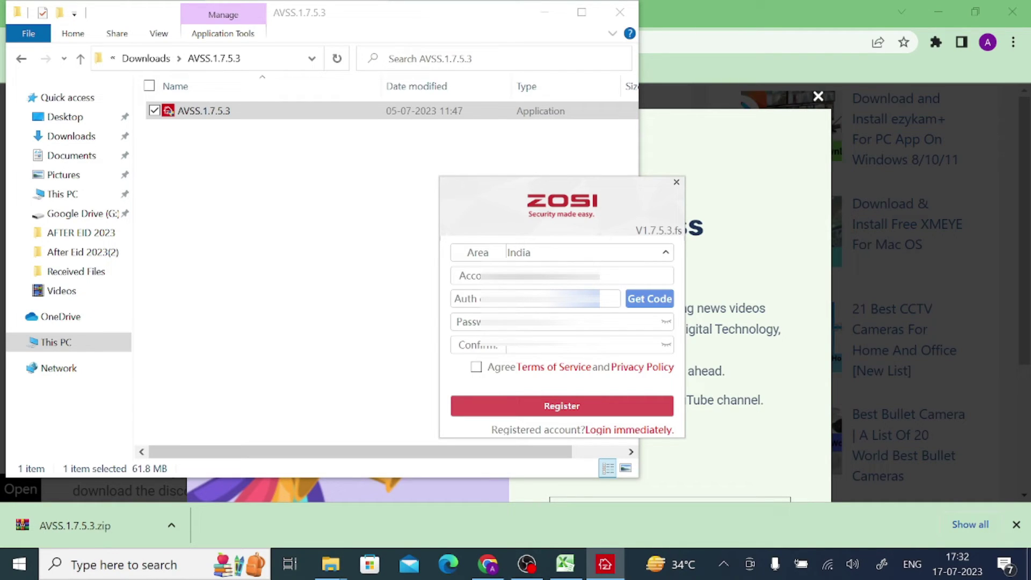
text(gmail.com)
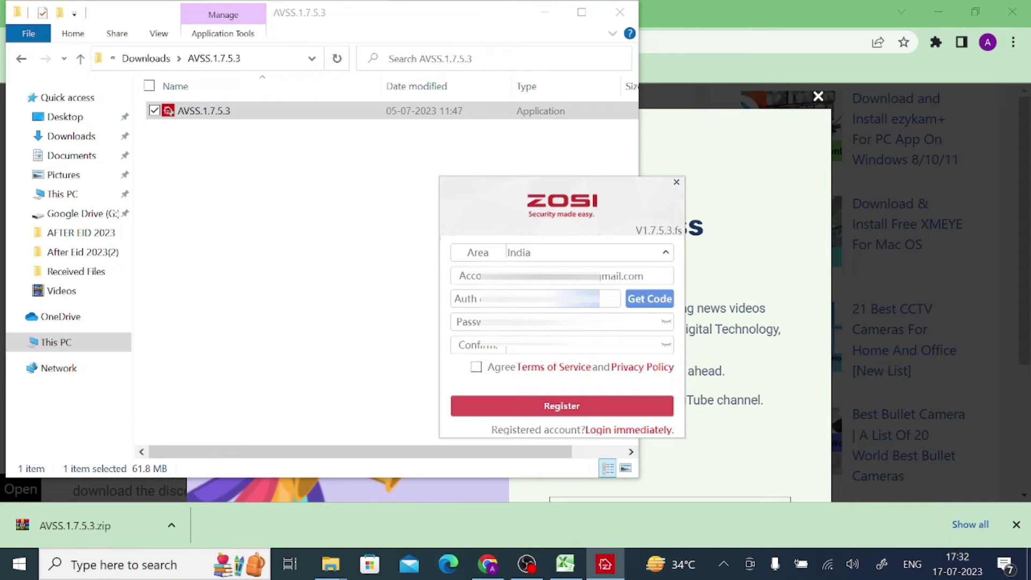
click(650, 299)
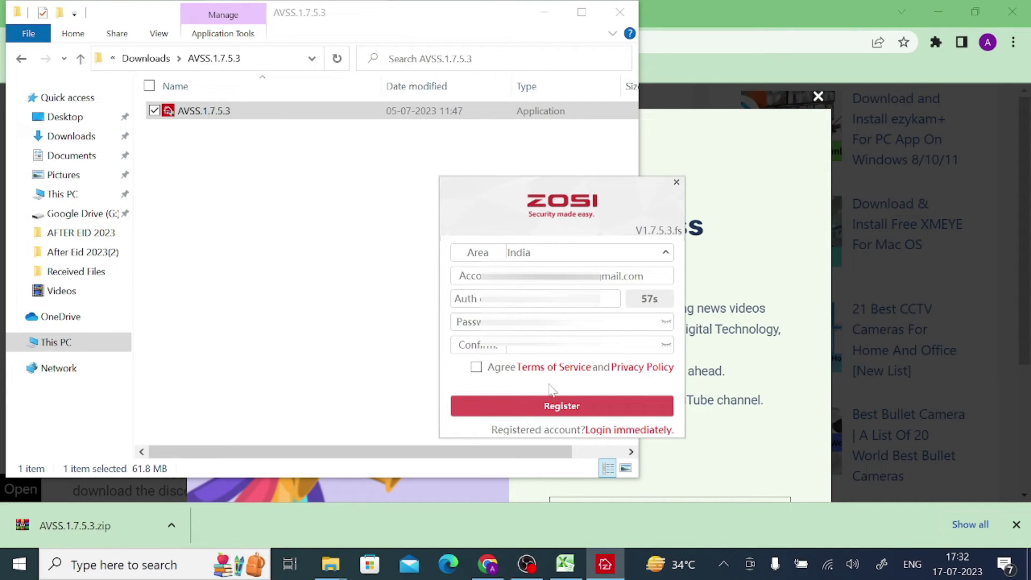
Step: Load gmail.com in a new Chrome tab and open the Registration code Email
click(788, 7)
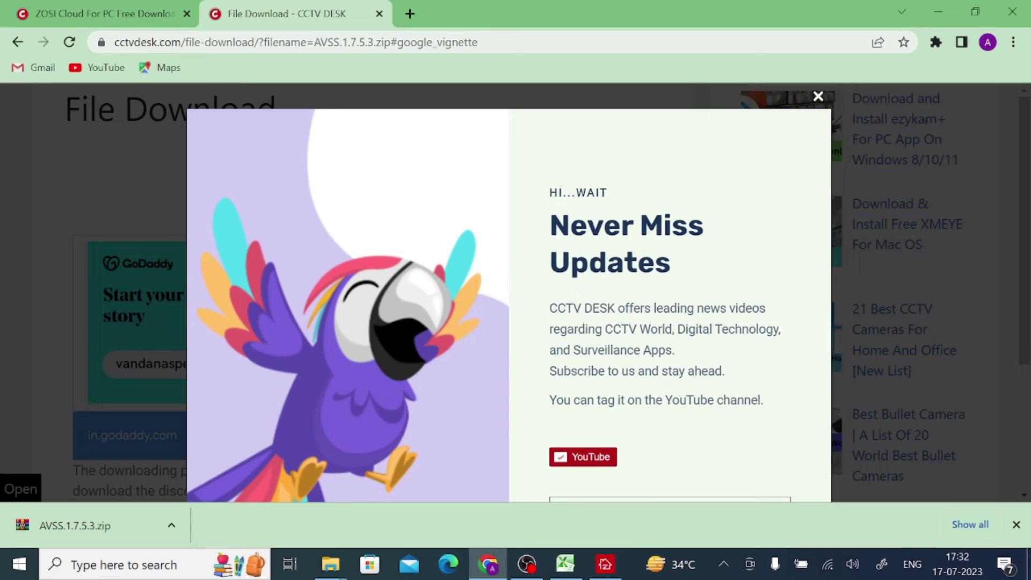
click(410, 14)
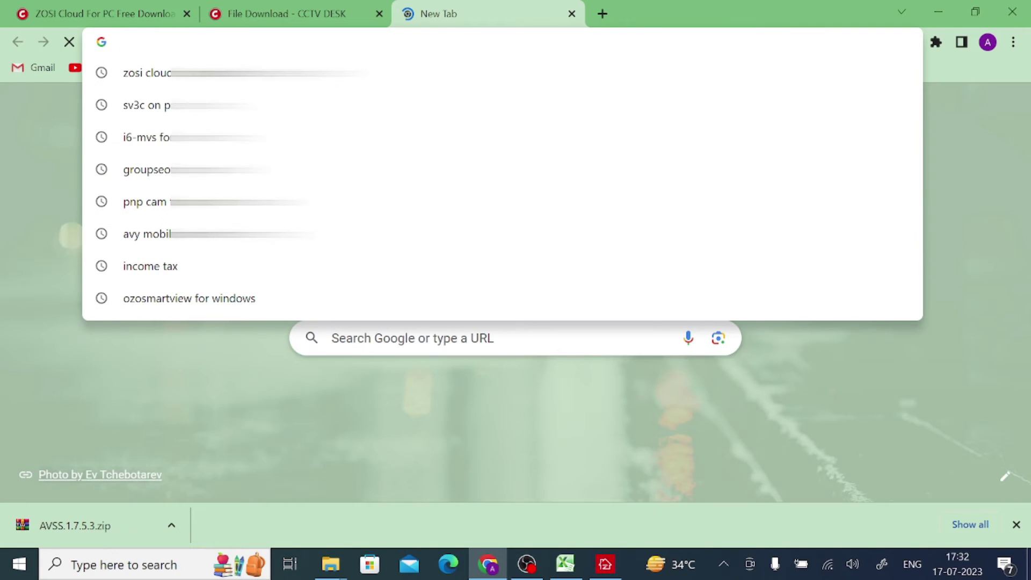
text(gmail.com)
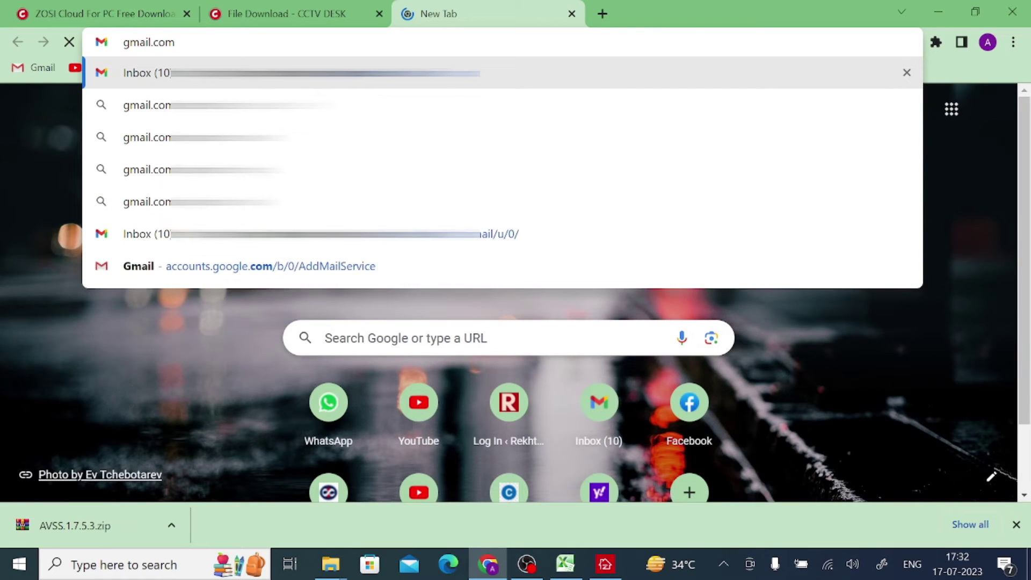
key(Return)
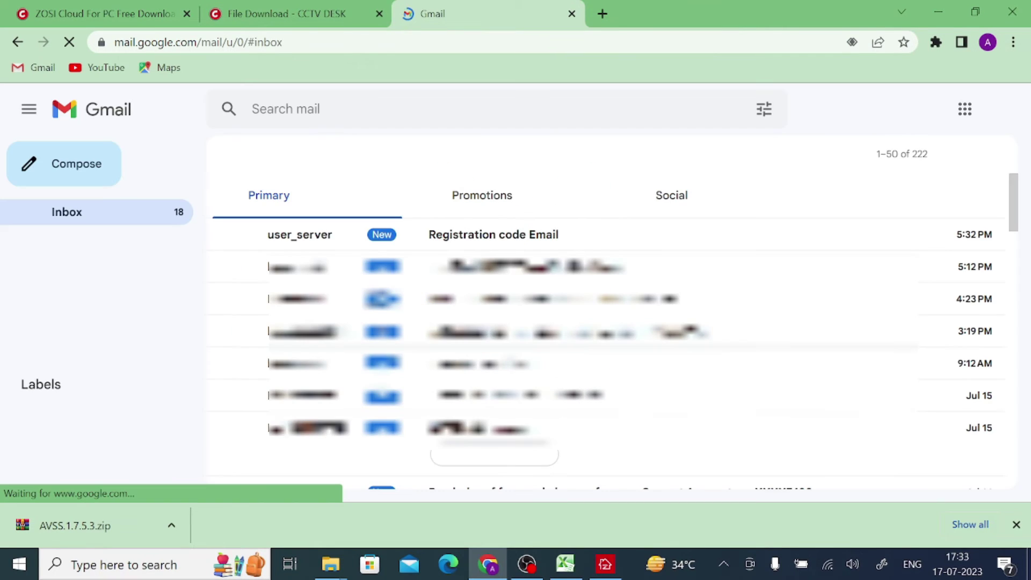
click(478, 241)
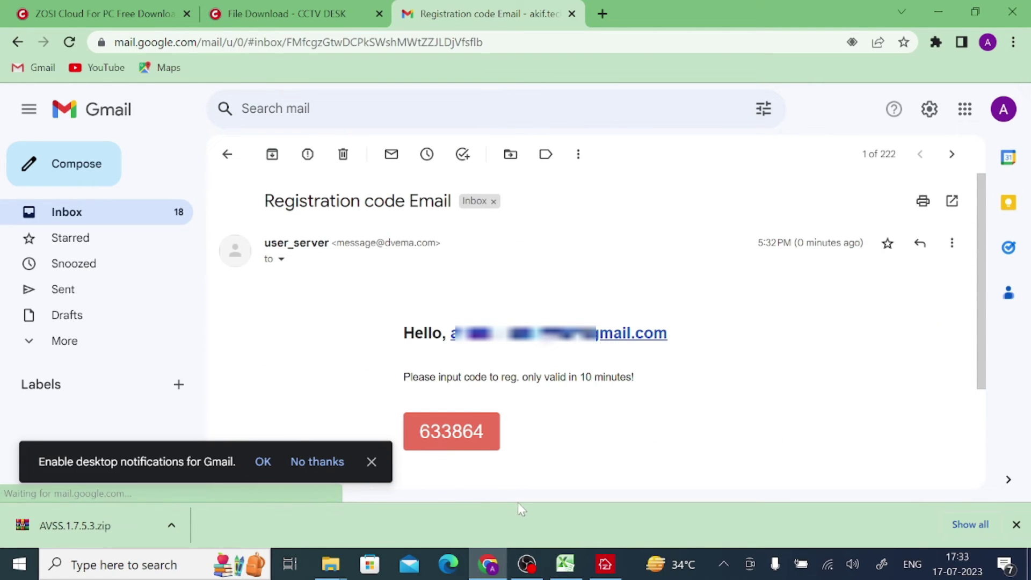
Step: Enter the emailed auth code and a password, agree to the Terms of Service, and submit registration
click(605, 564)
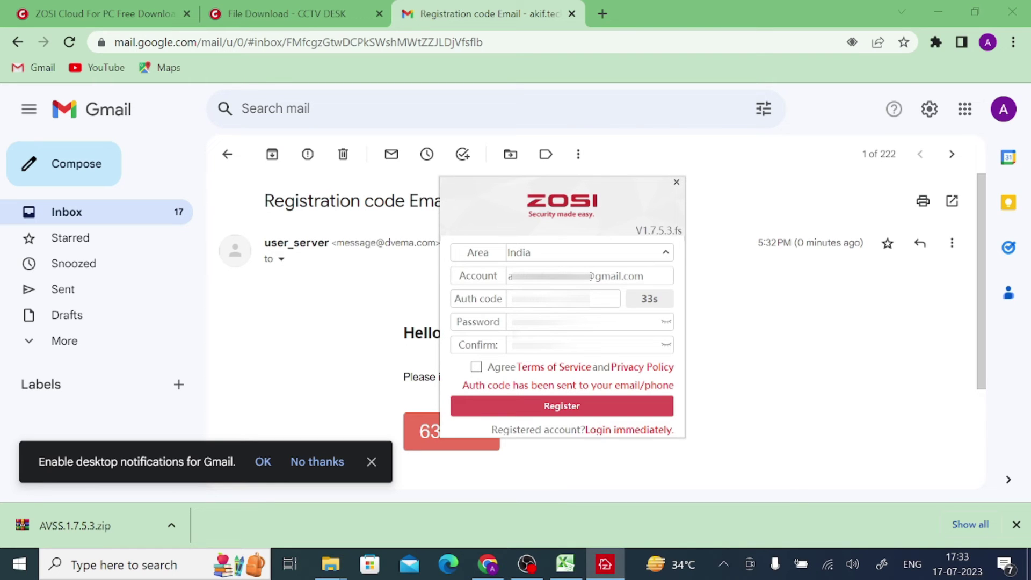
text(6)
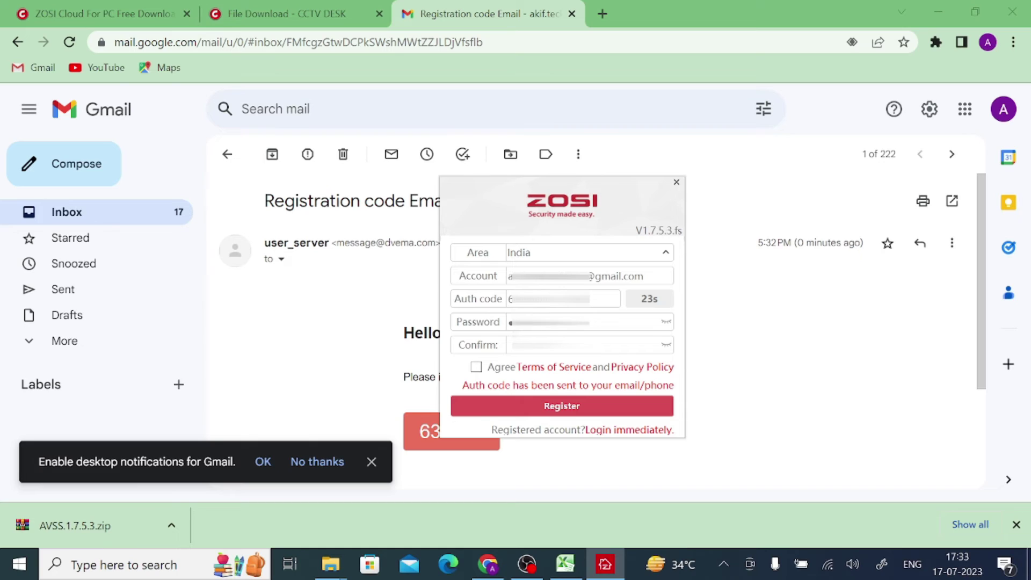
key(Tab)
key(Tab)
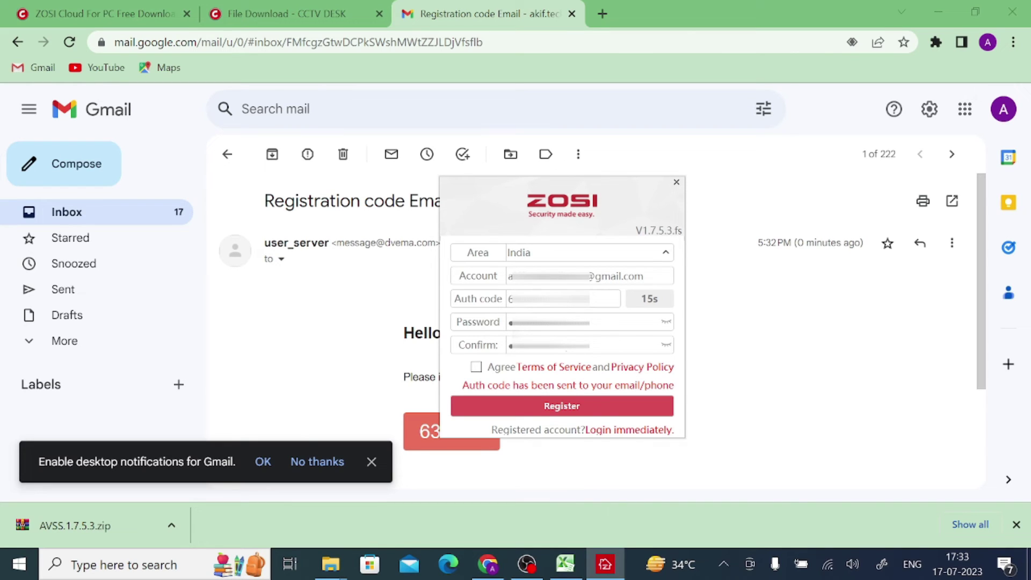
click(476, 367)
click(516, 403)
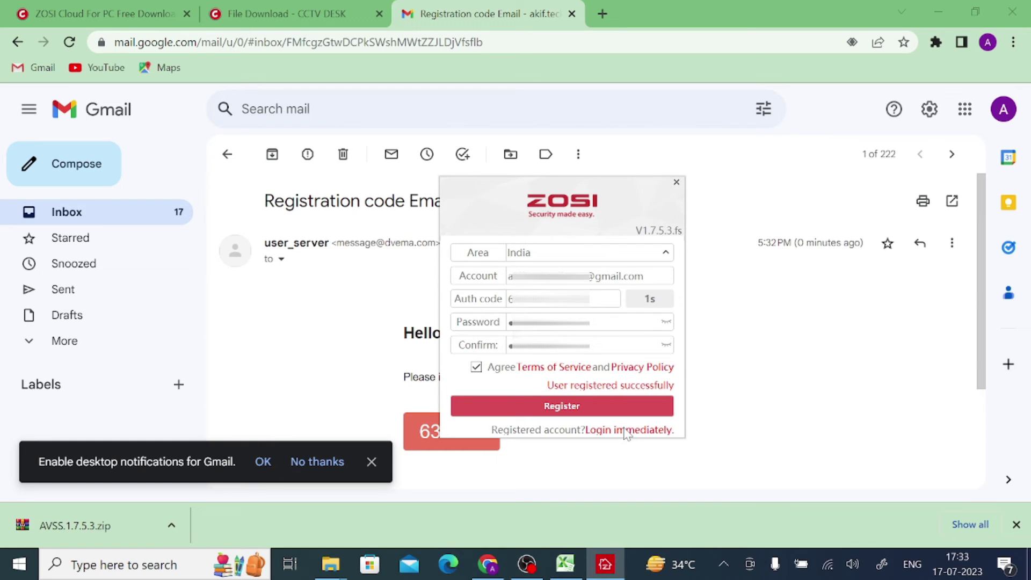
Step: Return to the login form and sign in with the new account's username and password
click(624, 430)
text(akif)
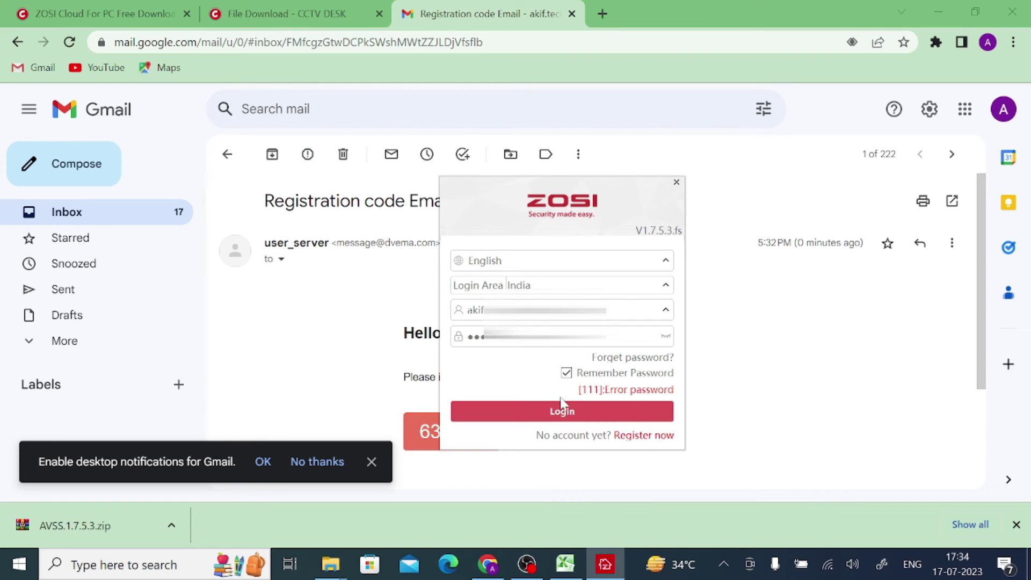
click(554, 414)
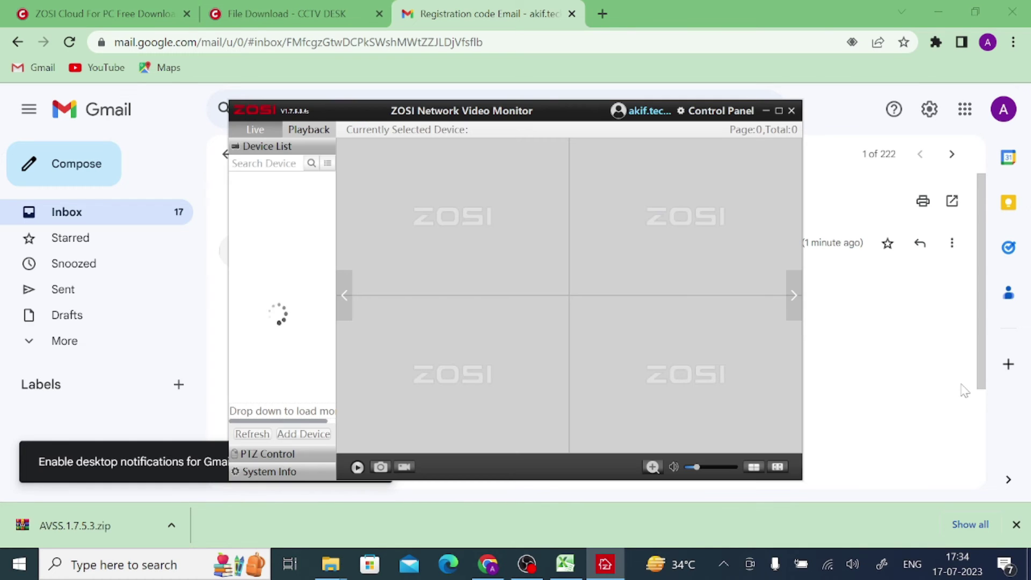
Step: Minimize Chrome and File Explorer, then maximize the AVSS video monitor window
click(938, 11)
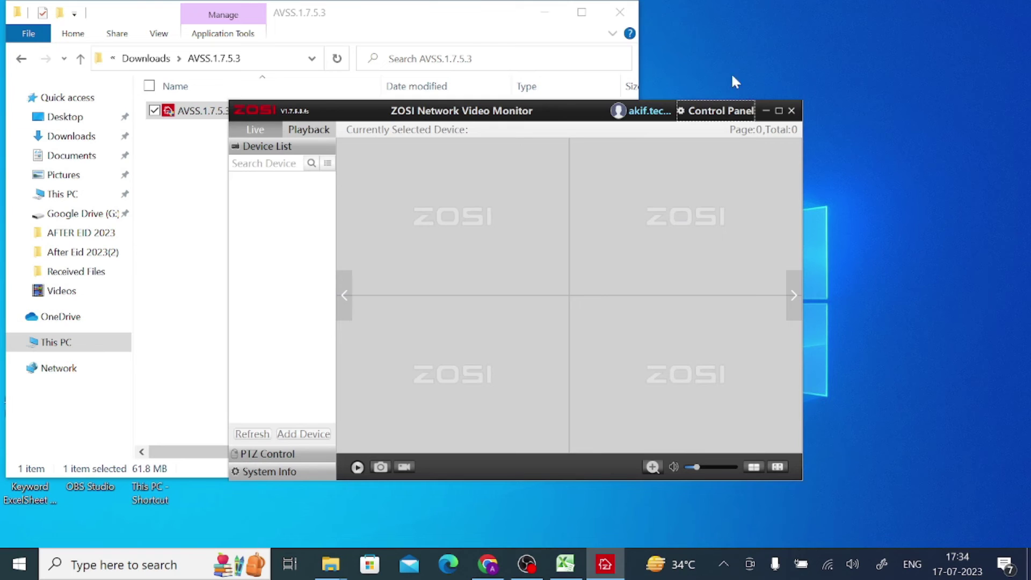
click(545, 12)
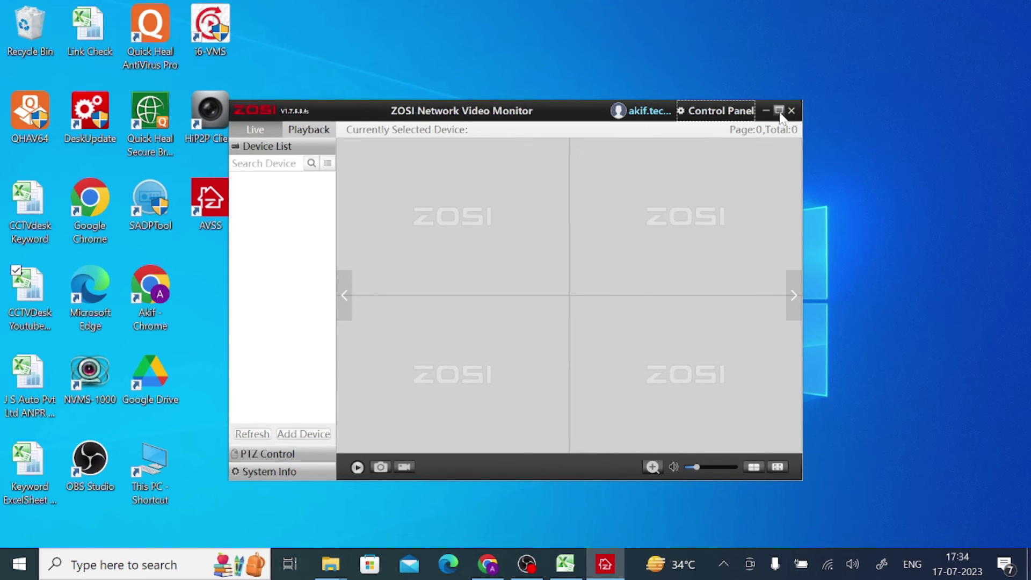
click(779, 111)
Step: Review the Control Panel's User Management, Debug and Software Info pages, then close it
click(937, 16)
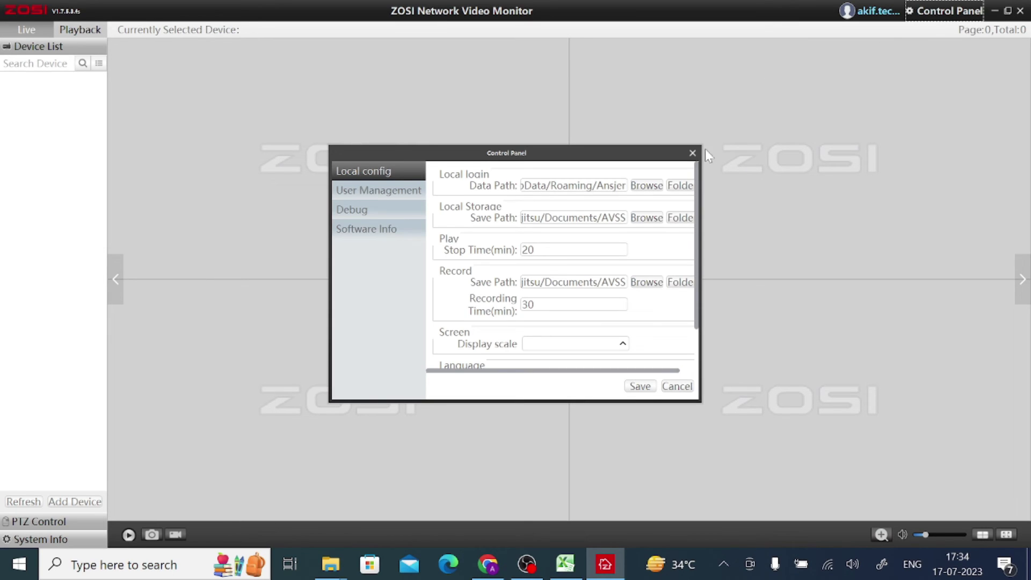
click(693, 153)
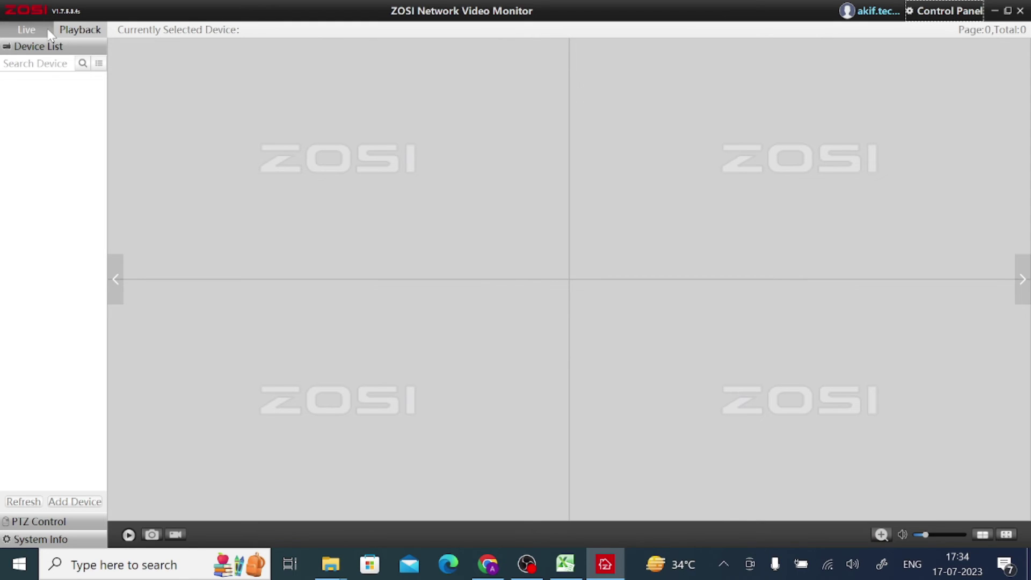
click(909, 12)
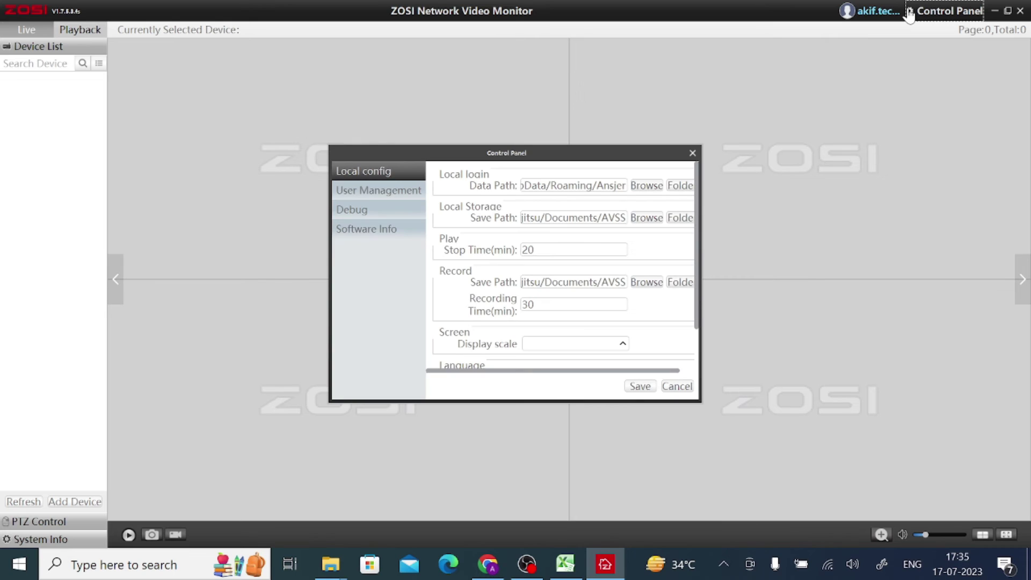
click(376, 194)
click(356, 213)
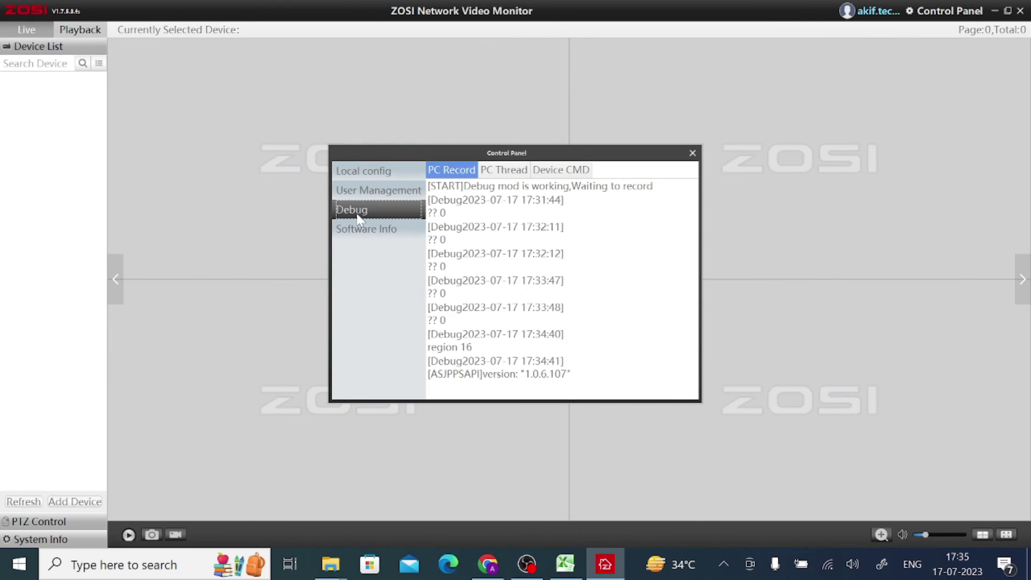
click(359, 228)
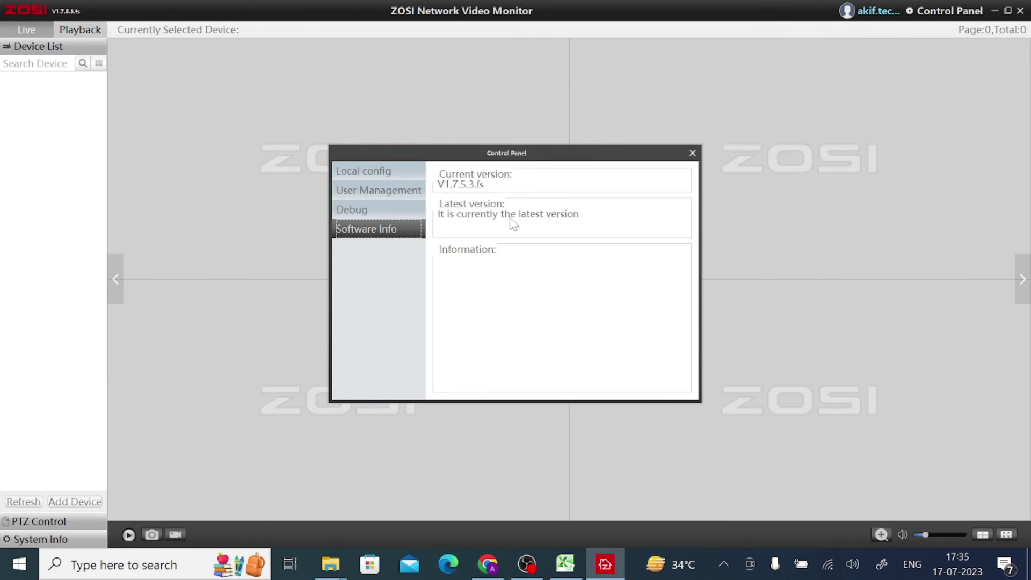
click(692, 153)
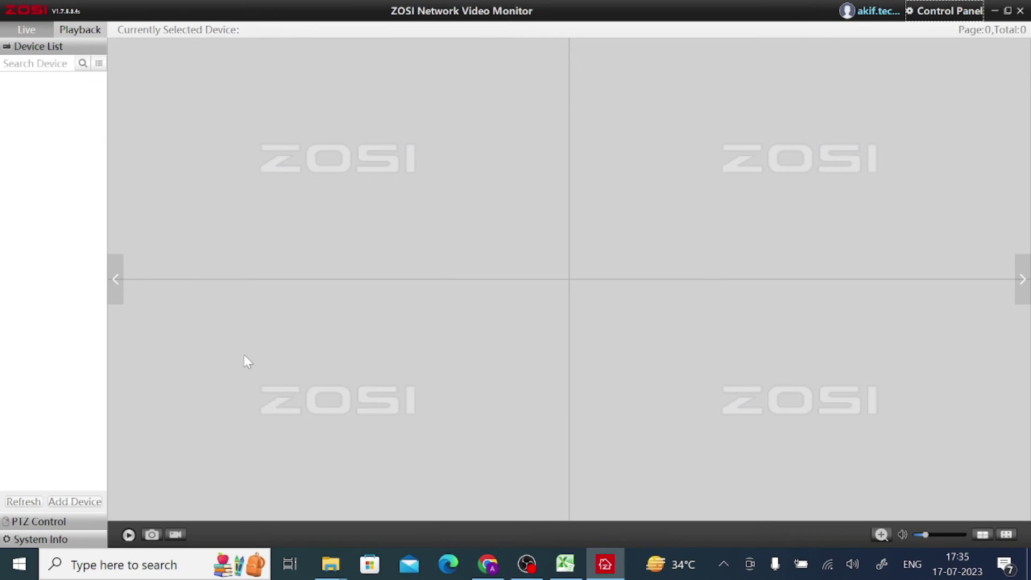
Step: Check System Info, return to Device List, and open Device Management to add a device
click(28, 539)
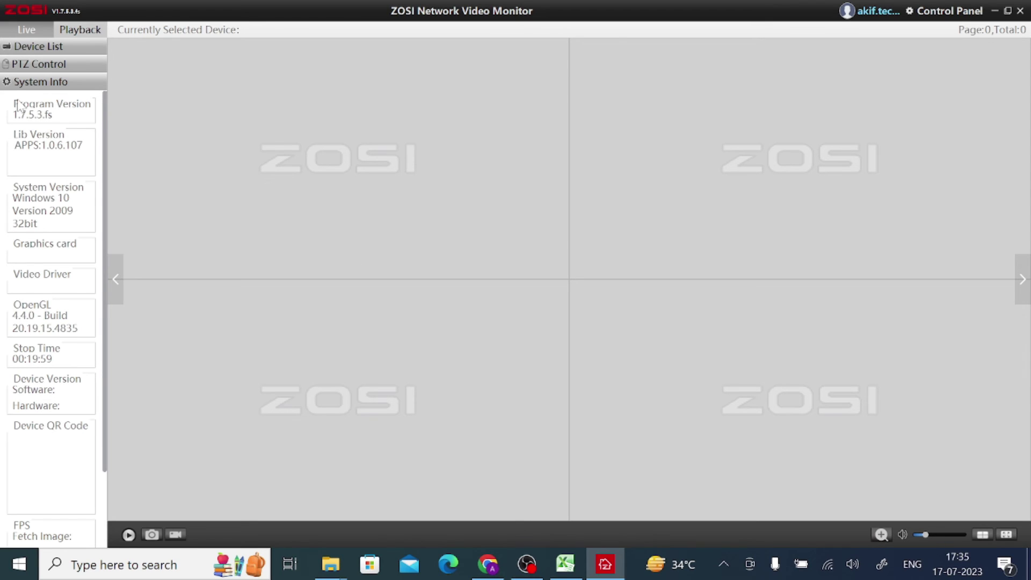
click(38, 47)
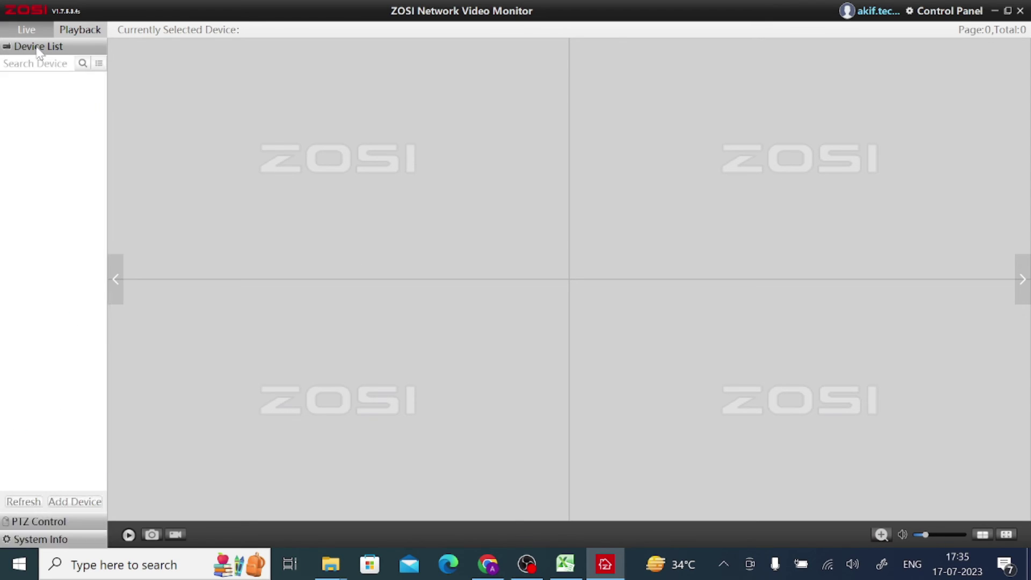
click(97, 67)
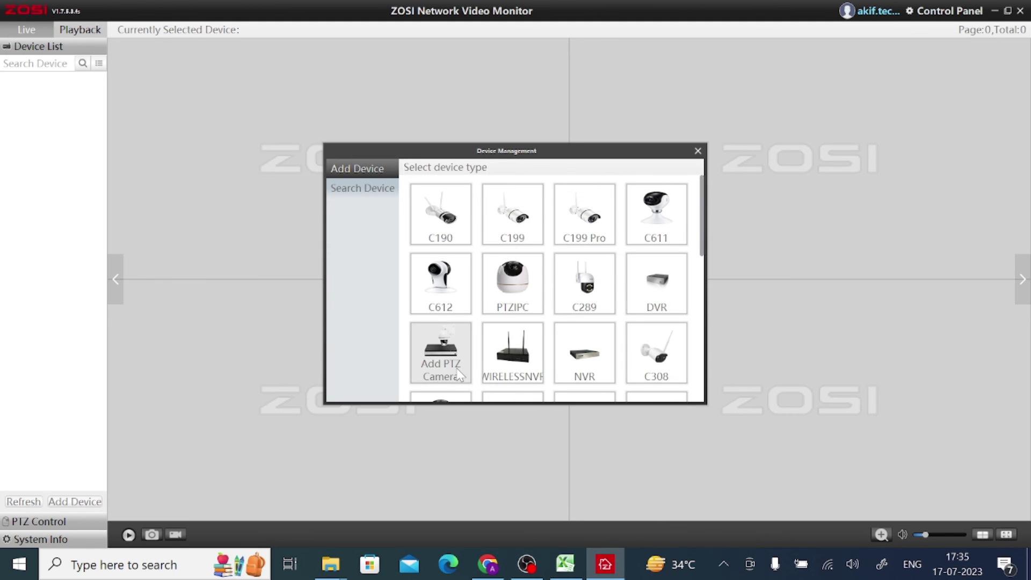
scroll(459, 374, down, 2)
scroll(459, 374, down, 4)
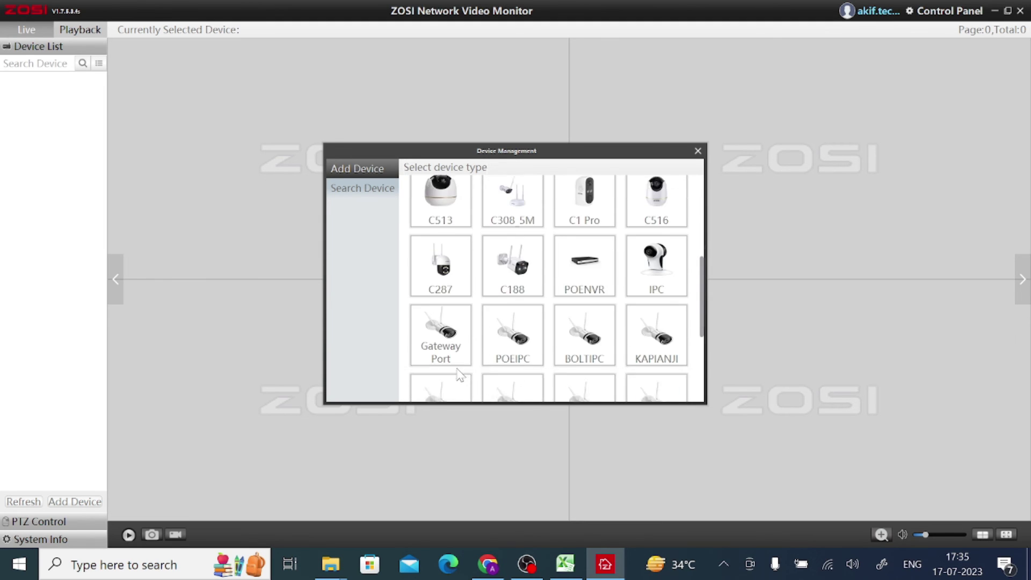
scroll(459, 374, up, 1)
scroll(459, 374, up, 3)
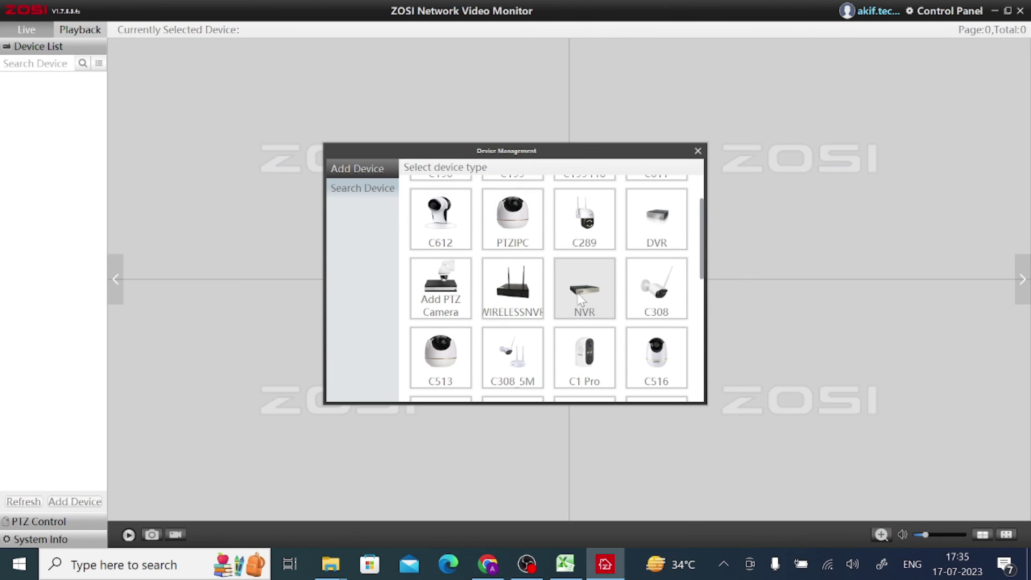
Step: Add an NVR named 'Test' with its device ID, 4 channels, and the device password
click(580, 299)
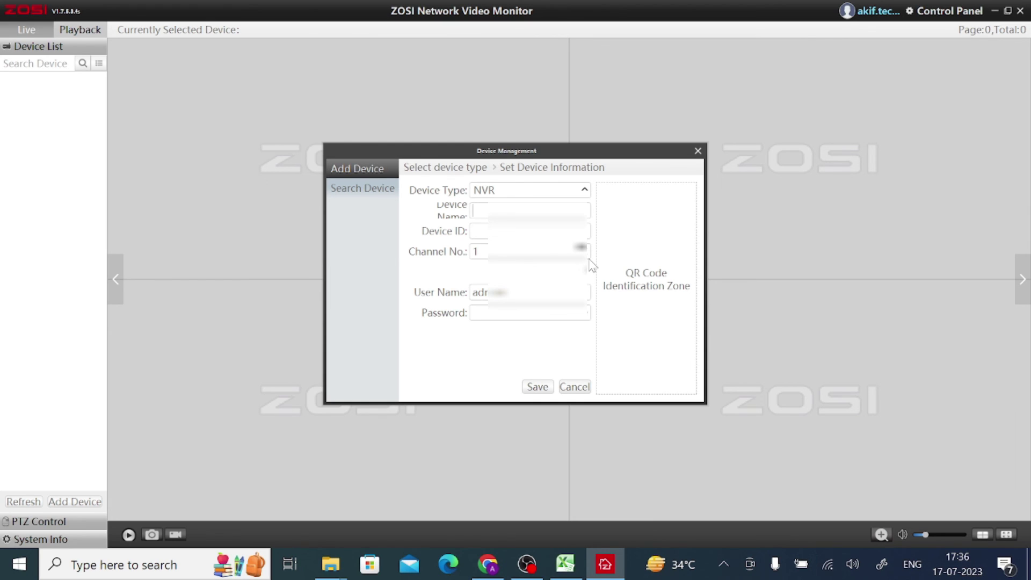
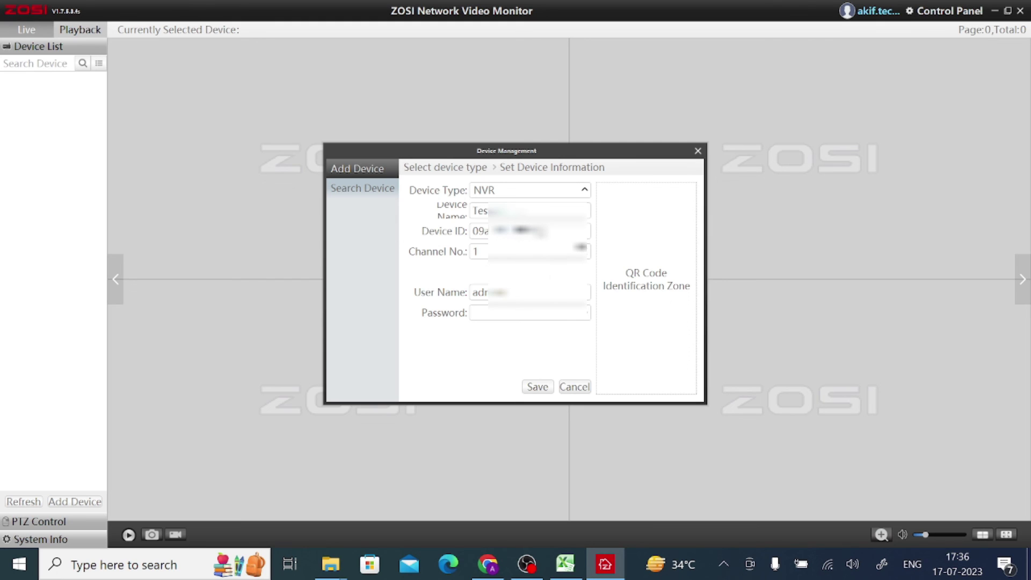
key(Tab)
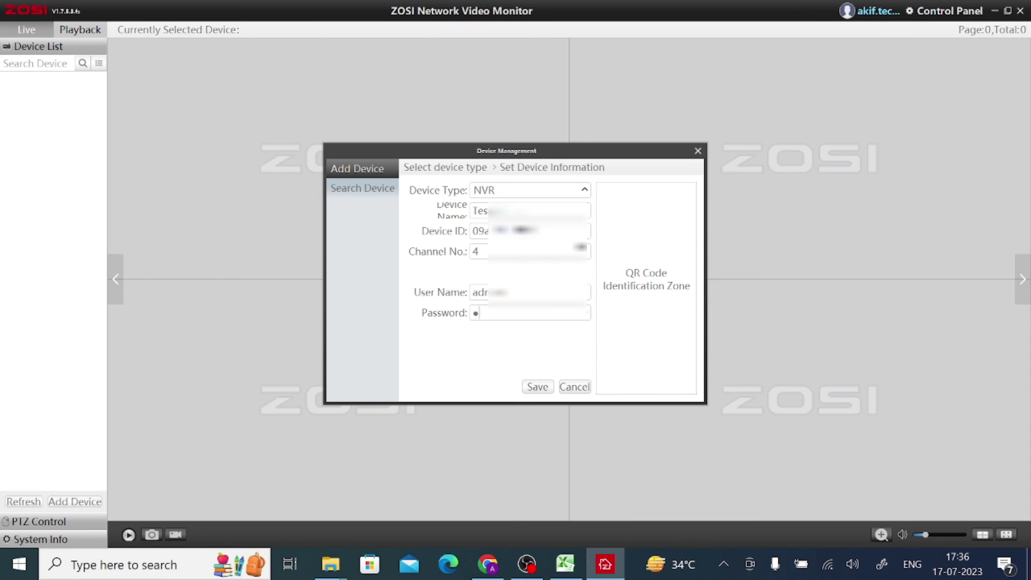